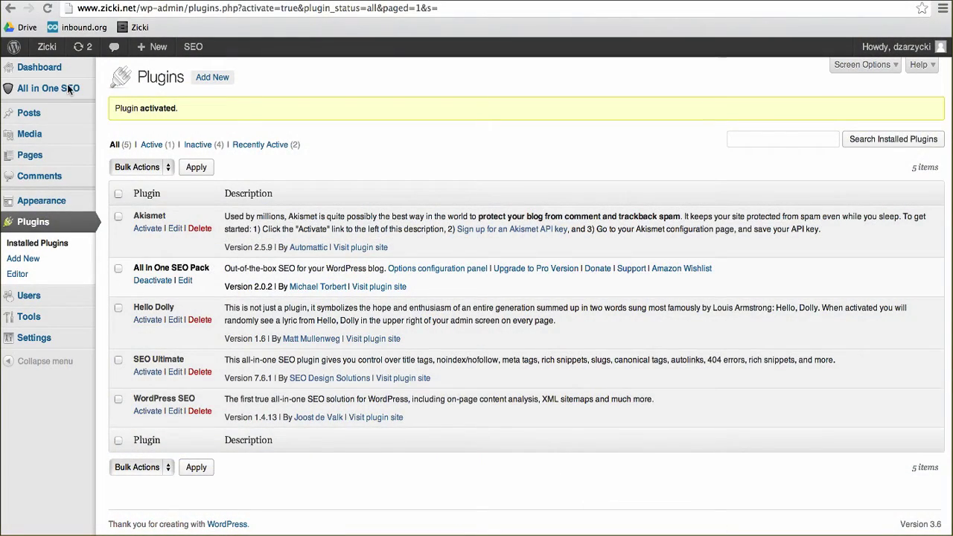
Open the All in One SEO general settings and read the help for the donation option.
mouse_move(73, 90)
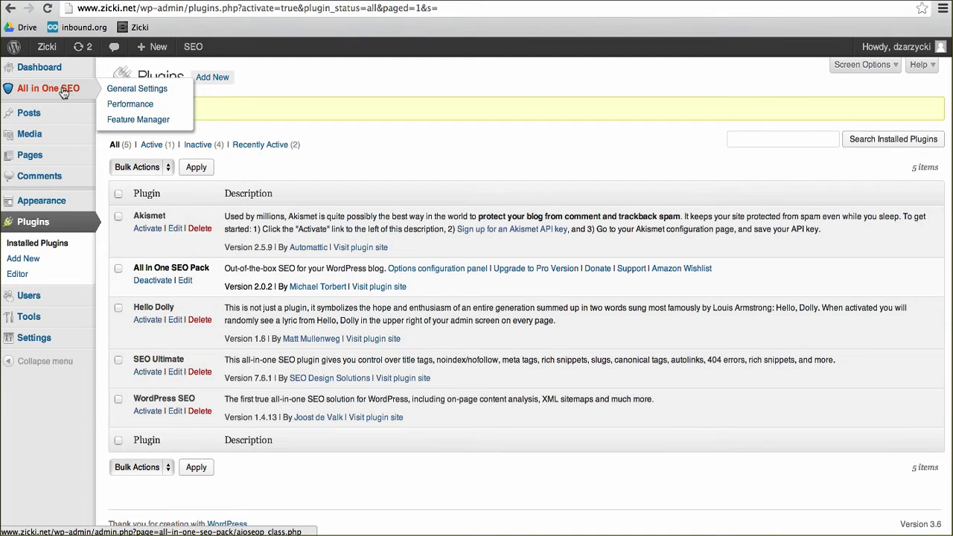
click(50, 90)
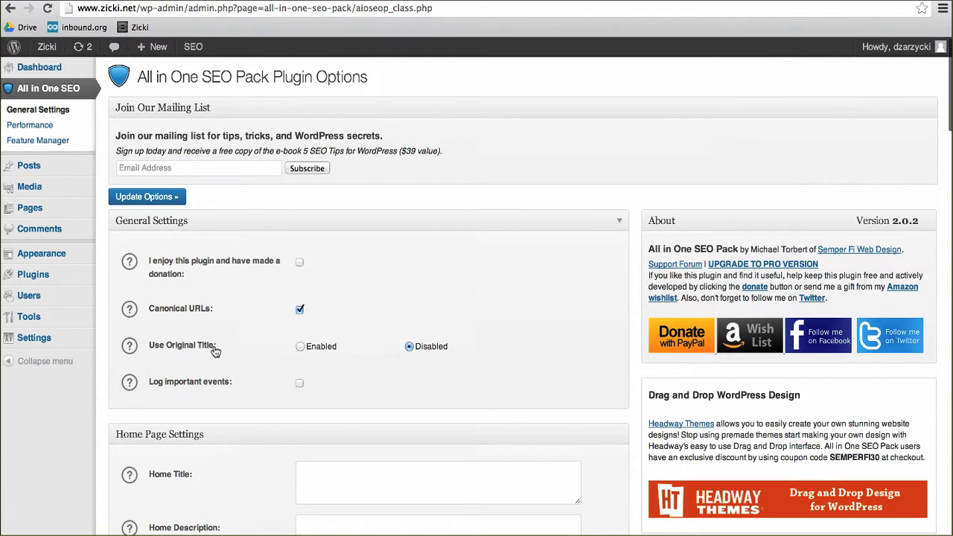
scroll(215, 351, down, 5)
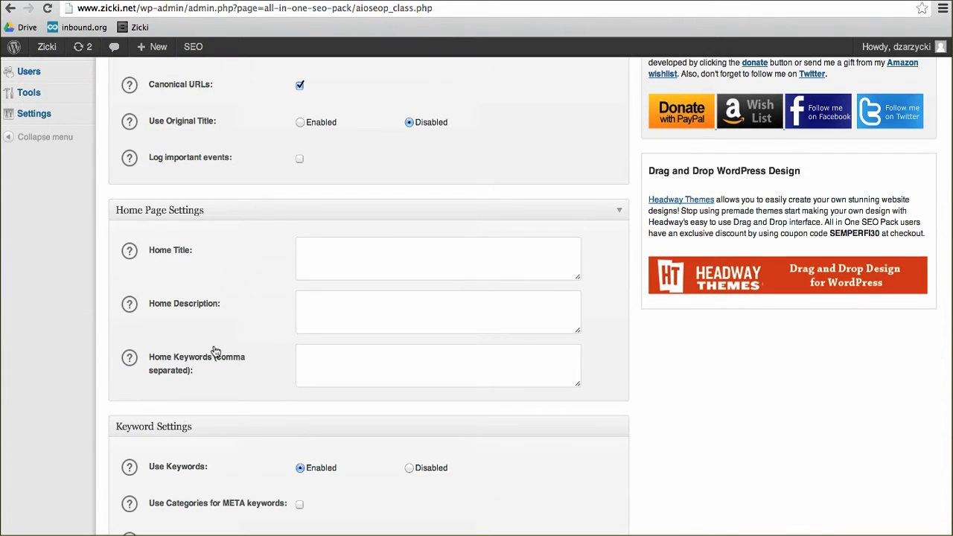
scroll(214, 351, down, 2)
scroll(214, 348, up, 5)
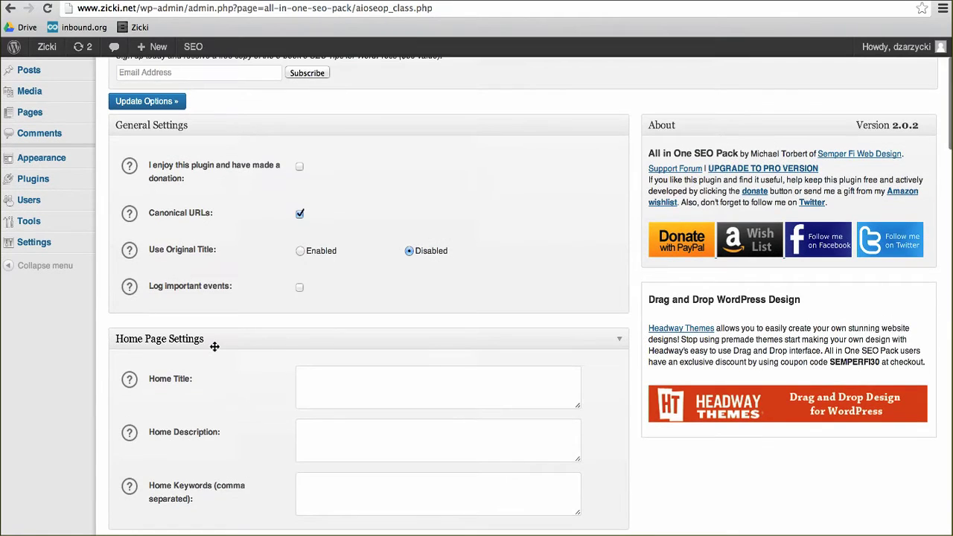
click(131, 171)
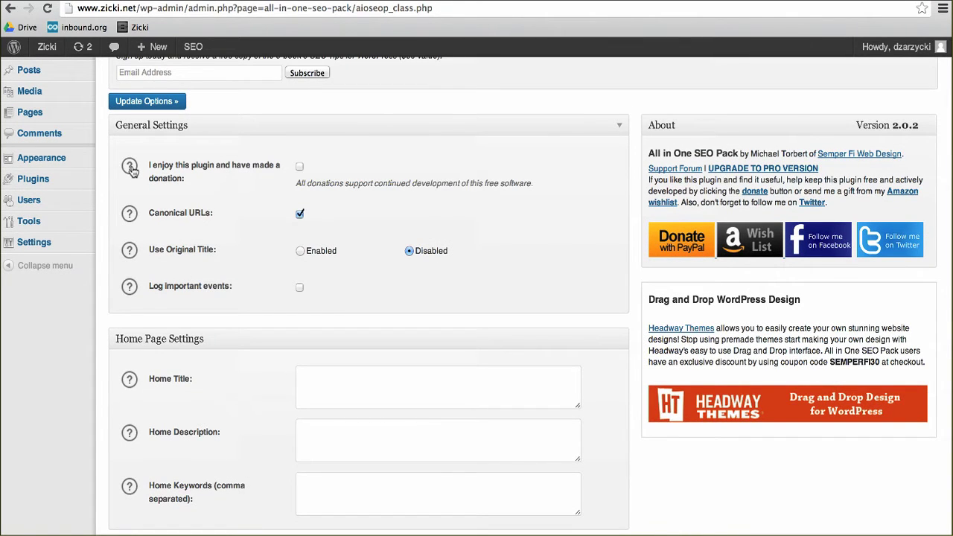
click(132, 171)
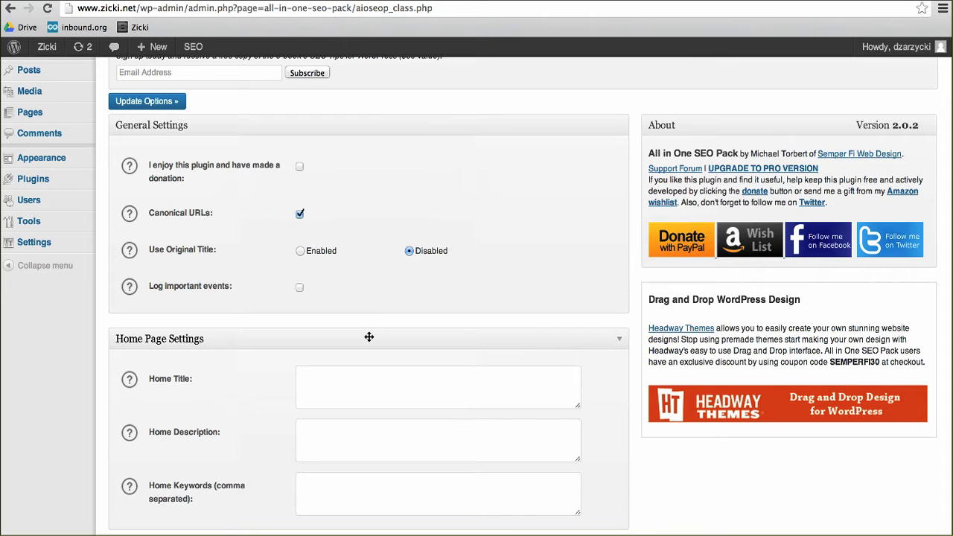
Review the All in One SEO home page, title, Google and noindex settings, including the Google Plus Default Profile help.
scroll(369, 337, down, 2)
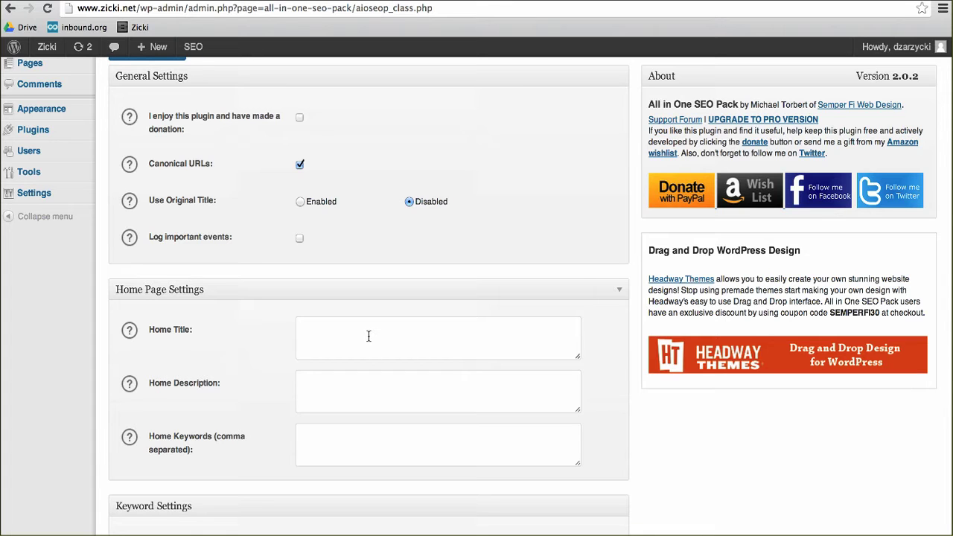
scroll(368, 336, down, 3)
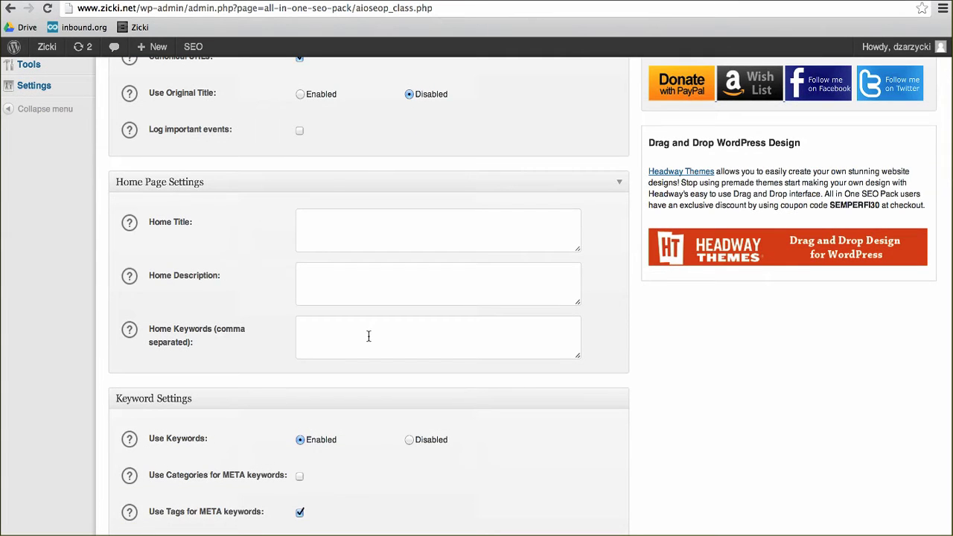
scroll(368, 335, up, 6)
scroll(368, 335, down, 20)
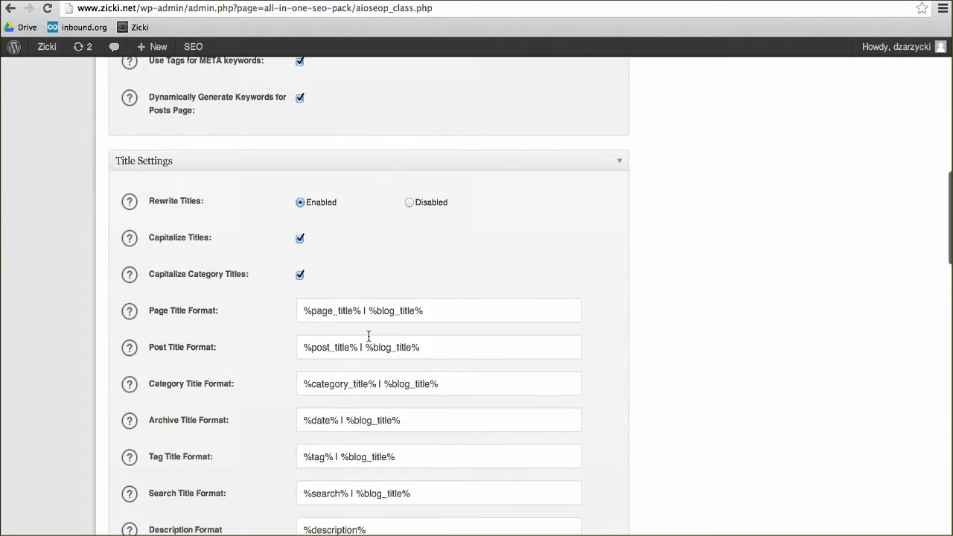
scroll(367, 340, down, 15)
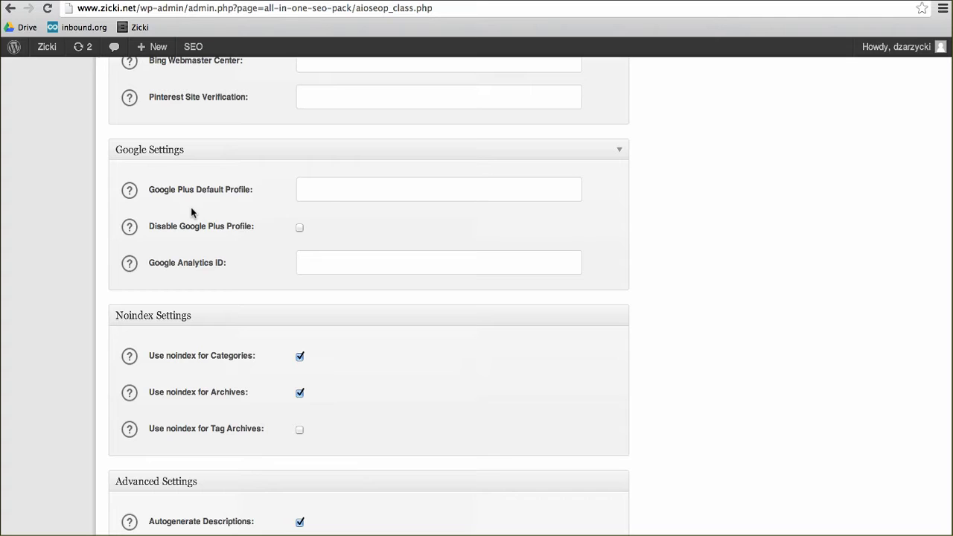
click(129, 193)
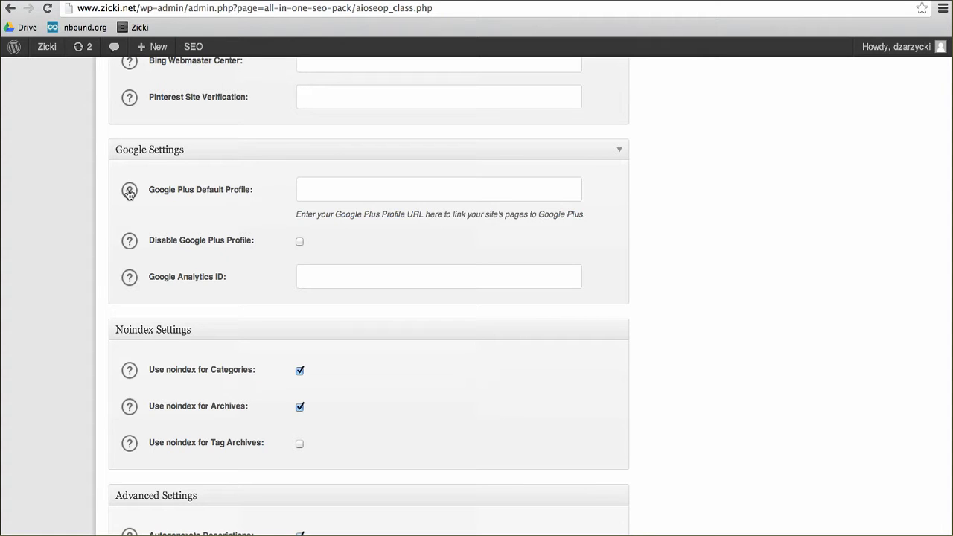
click(129, 192)
scroll(415, 395, down, 5)
scroll(415, 392, down, 5)
scroll(415, 392, up, 20)
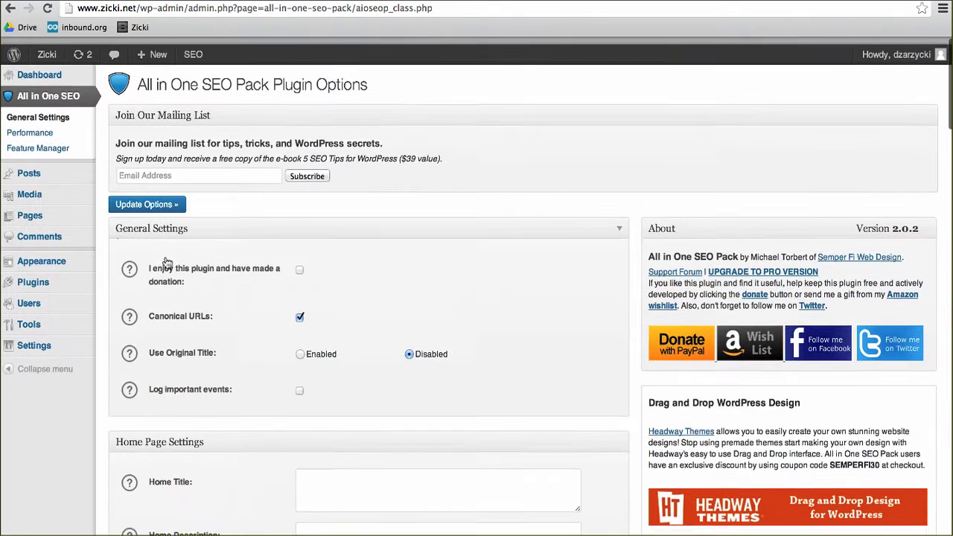
Start a new post and set its All in One SEO Pack title to "Pizza Sauce".
mouse_move(64, 176)
click(123, 185)
scroll(502, 385, down, 5)
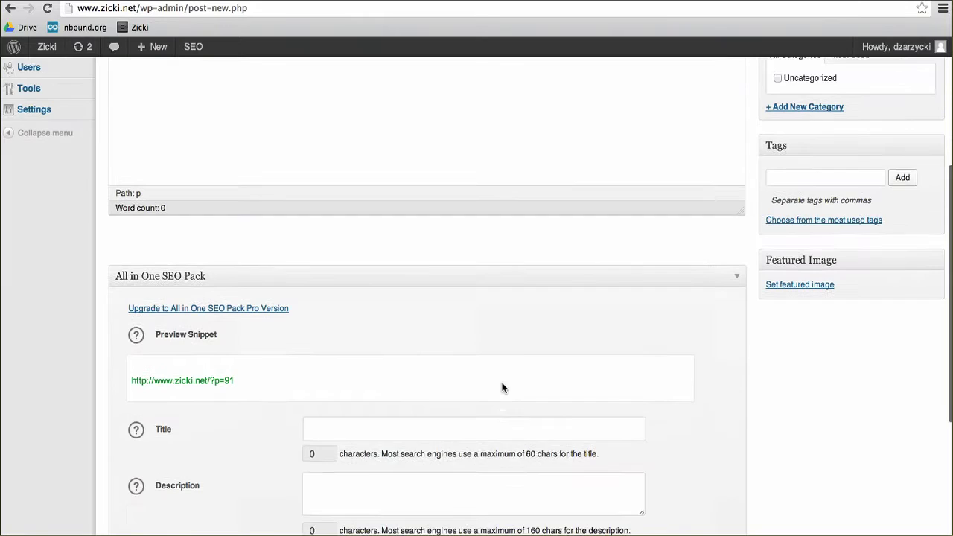
scroll(502, 387, down, 3)
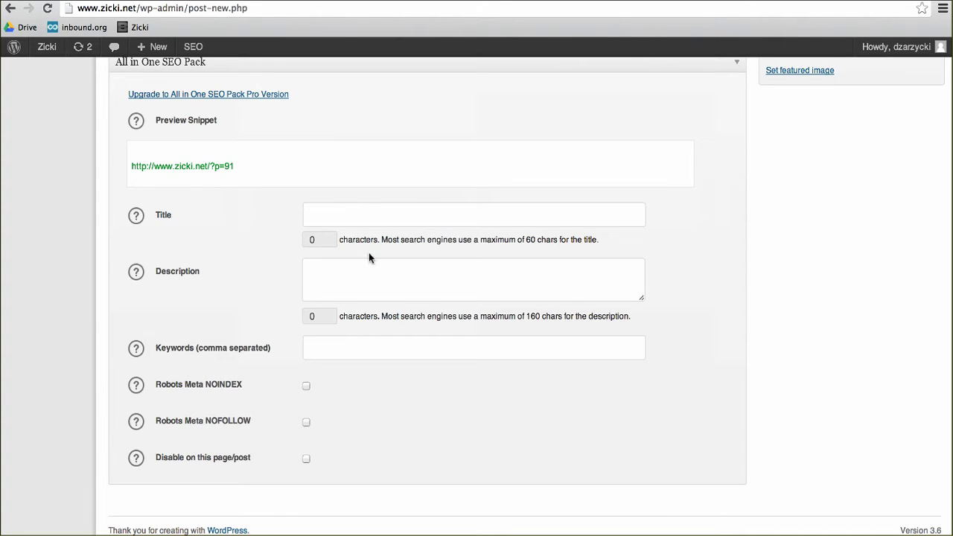
click(365, 217)
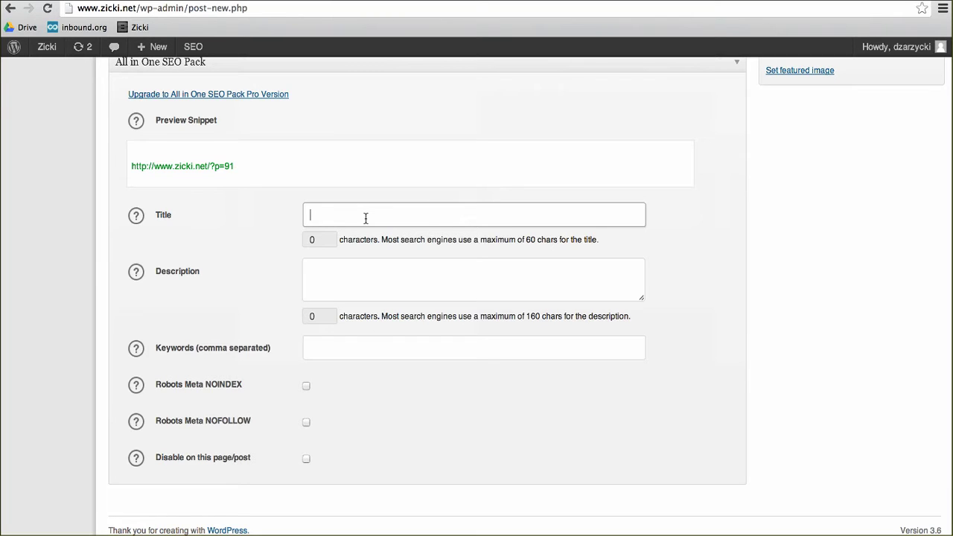
text(Pizza Sauce)
Enter "This is an article about pizza sauce" as the post's All in One SEO Pack description.
click(395, 274)
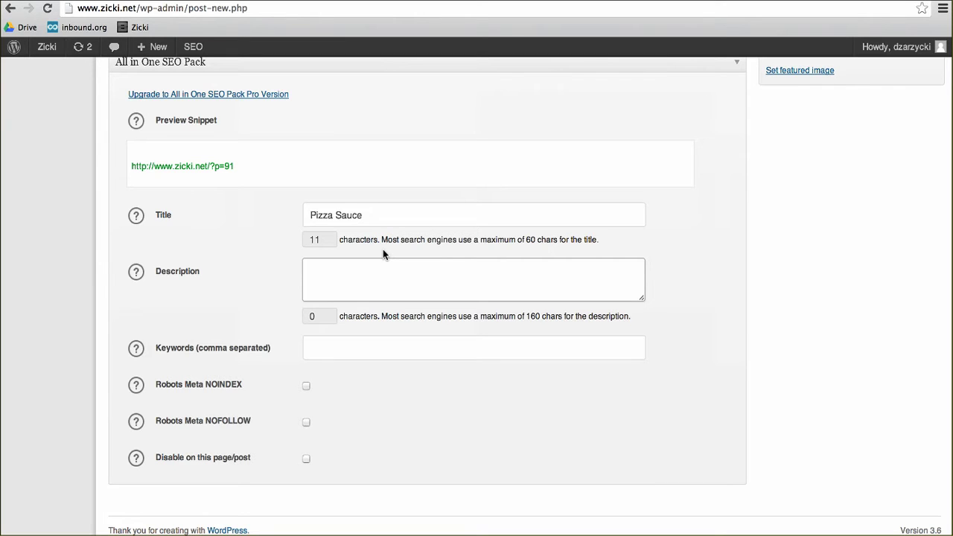
text(h)
key(BackSpace)
text(h)
key(BackSpace)
key(BackSpace)
text(t)
key(BackSpace)
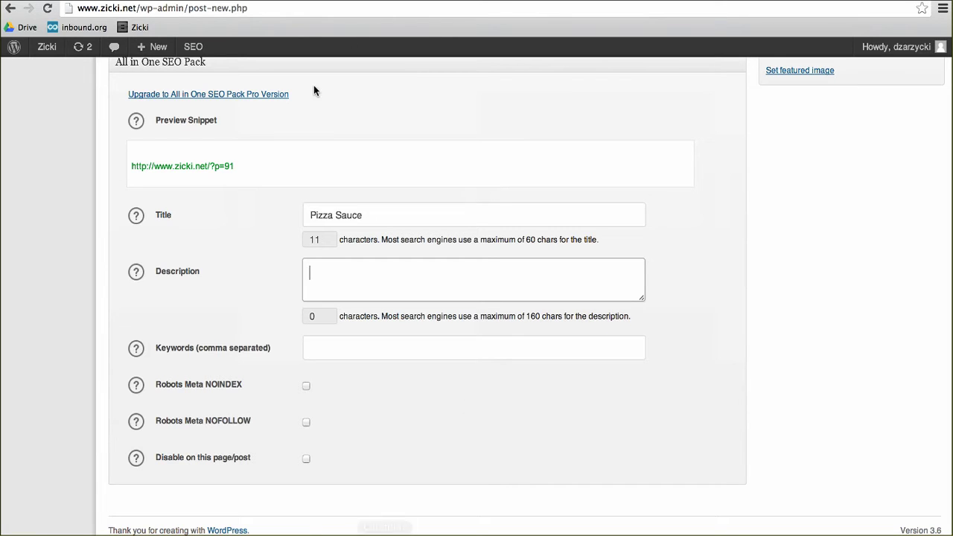
text(Thu)
key(BackSpace)
text(is )
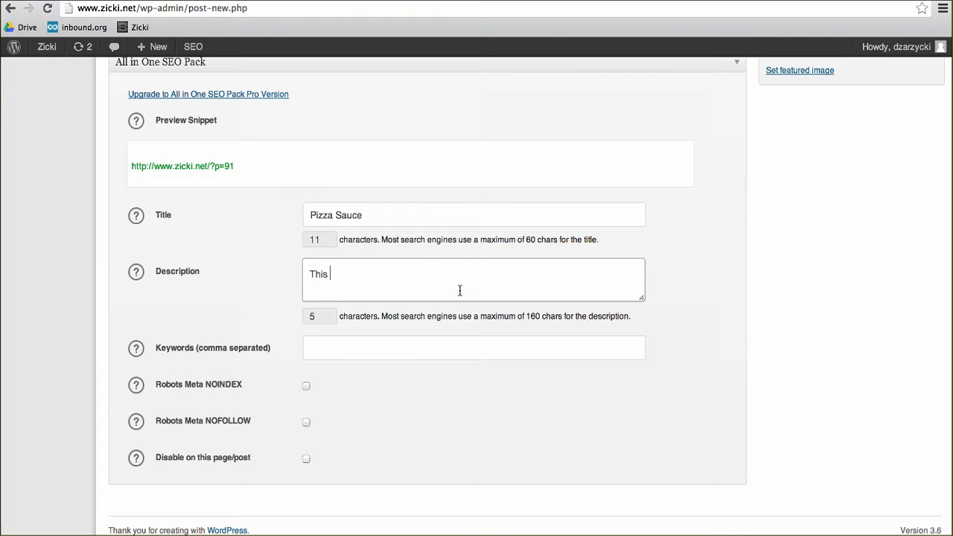
text(is an article about )
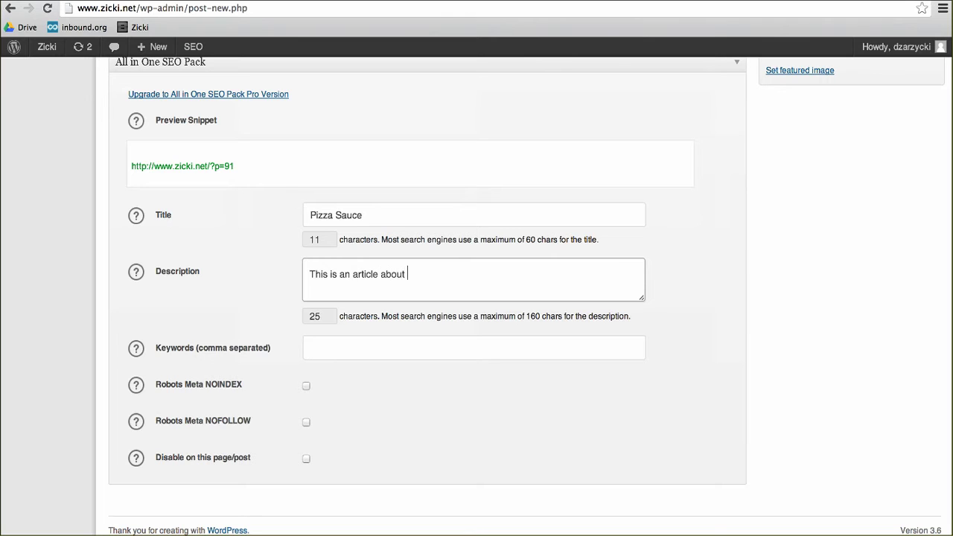
text(pizza sauce)
Title the new post "Pizza Sauce".
scroll(703, 208, up, 6)
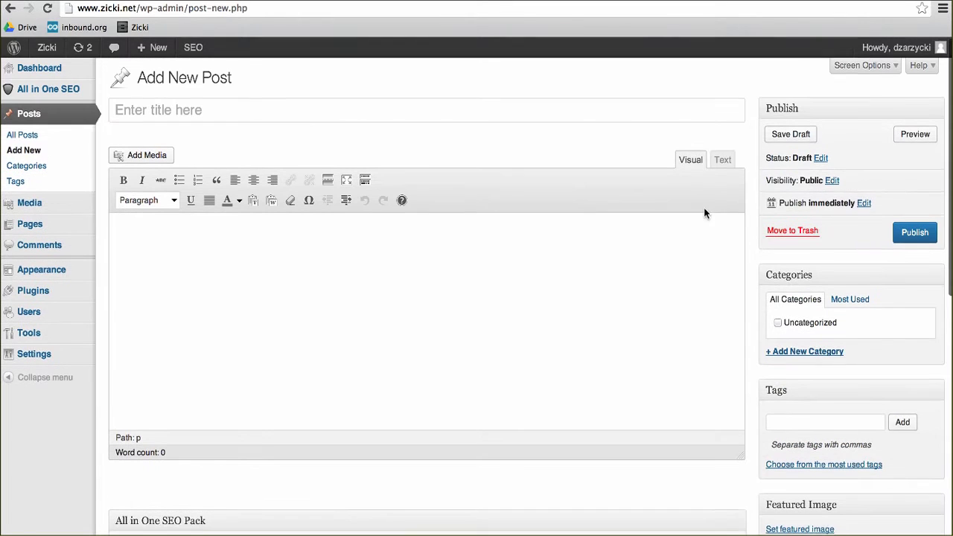
click(554, 109)
text(Pi)
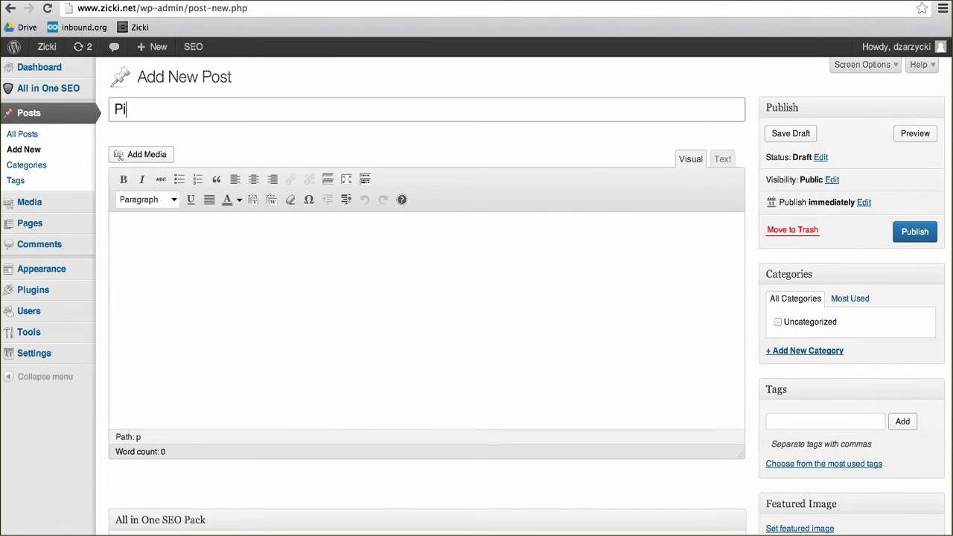
text(zza Sauce)
Write the post body as "Here is a recipe for pizza sauce:", "Blah" and "Blah Blah" on separate lines, and save the draft.
click(449, 282)
text(T)
key(BackSpace)
text(Here is a recipe )
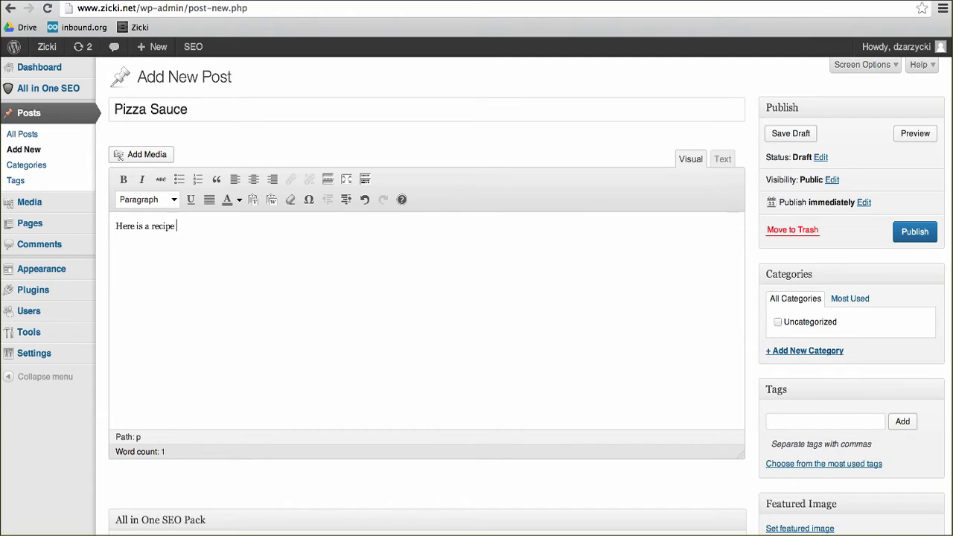
text(for pizza saux)
key(BackSpace)
text(ce:)
key(Return)
text(Blah)
key(Return)
text(Blah Blah)
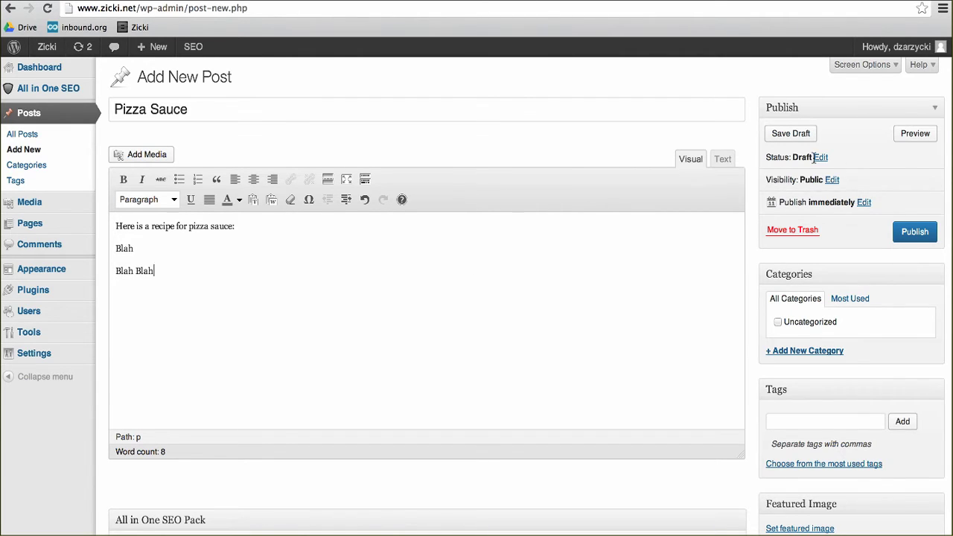
click(792, 137)
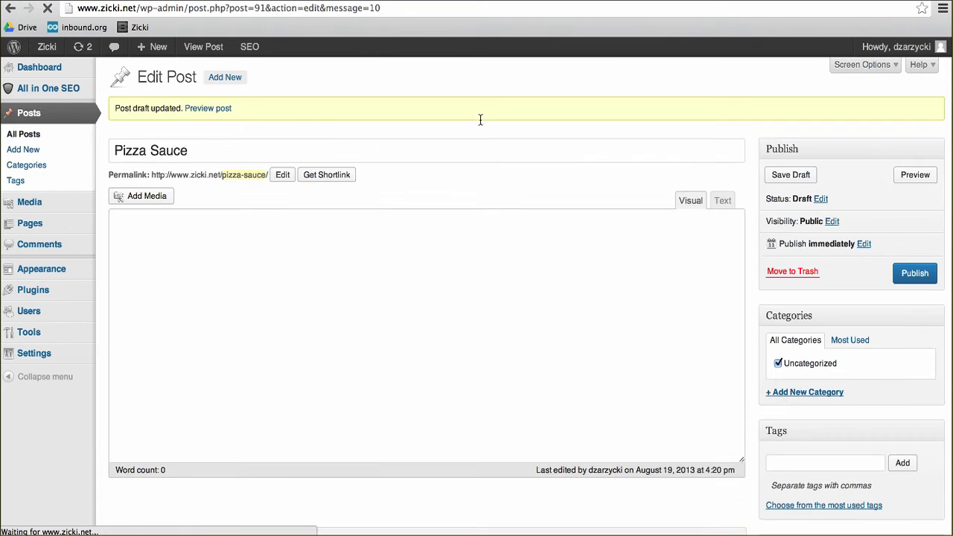
scroll(480, 120, down, 10)
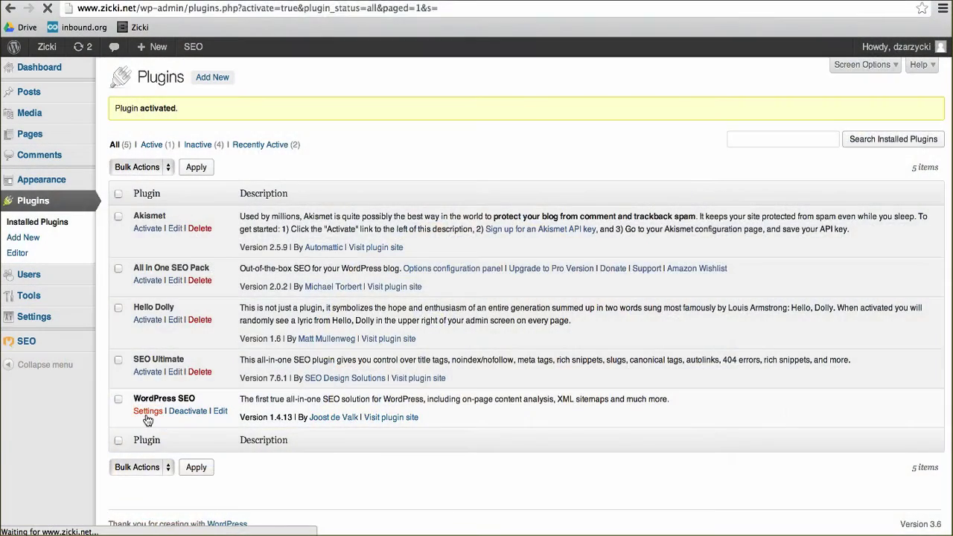
Open the WordPress SEO plugin's settings and view its general and social options.
click(149, 421)
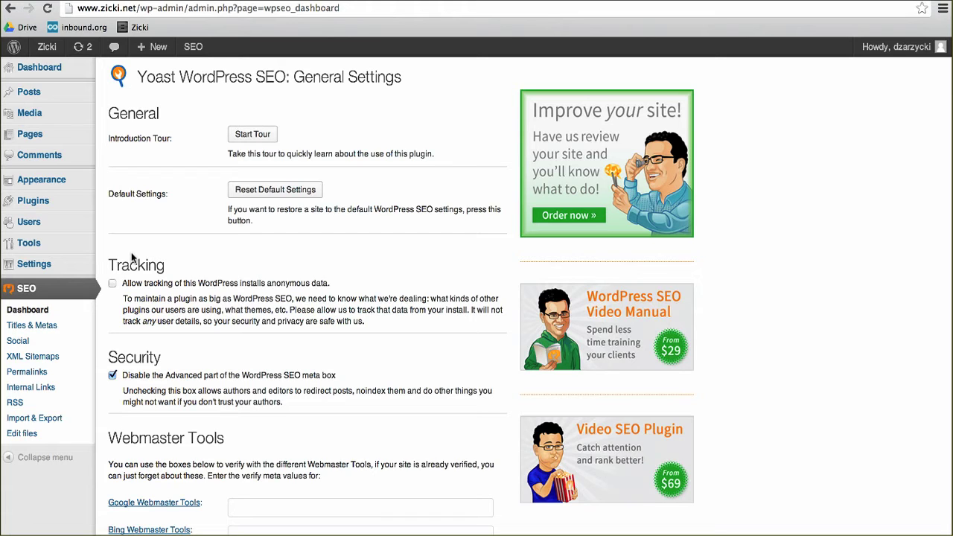
scroll(131, 257, down, 3)
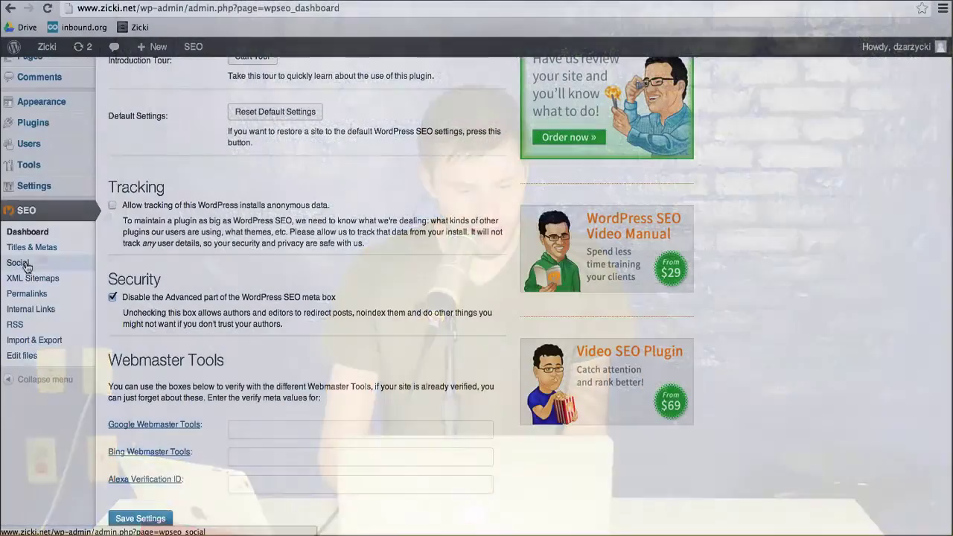
click(22, 264)
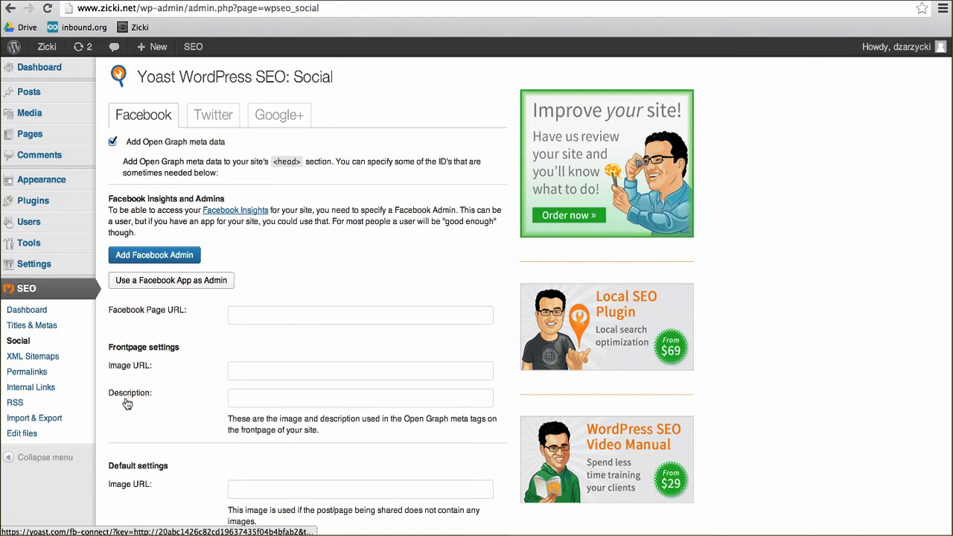
Examine the WordPress SEO Import & Export page, including the option to import from All-in-One SEO.
click(35, 421)
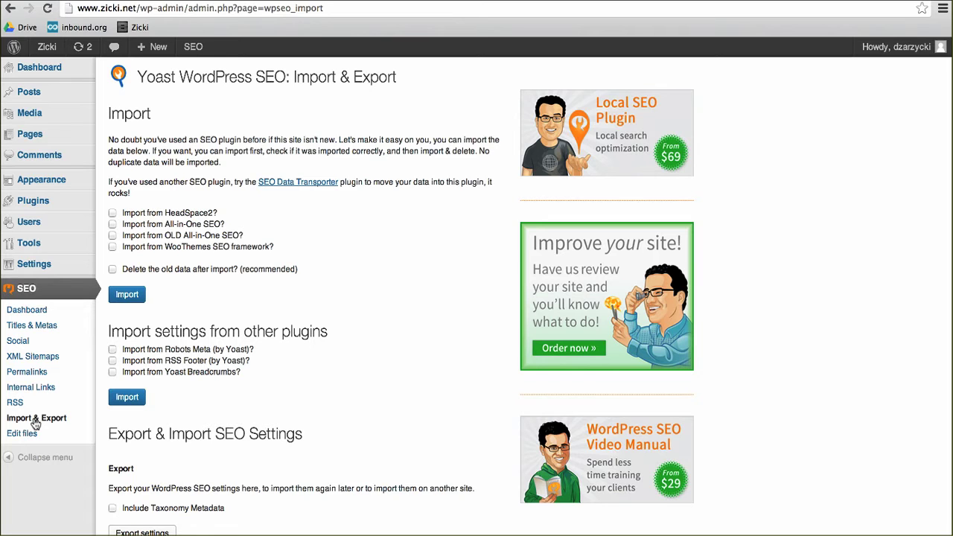
click(112, 224)
click(113, 225)
scroll(325, 291, down, 4)
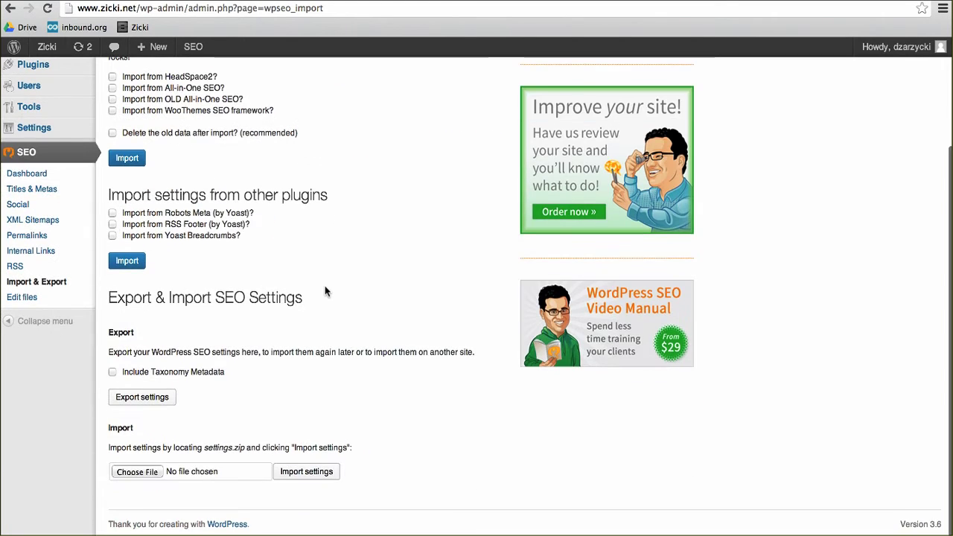
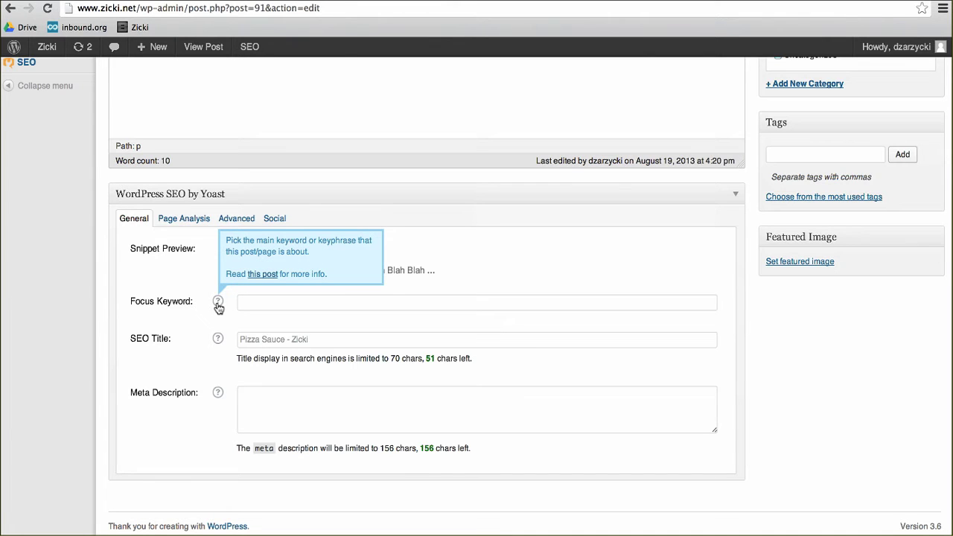
Set the Pizza Sauce post's focus keyword to the suggestion "pizza sauce recipe" and open its page analysis.
click(271, 306)
text(pizza)
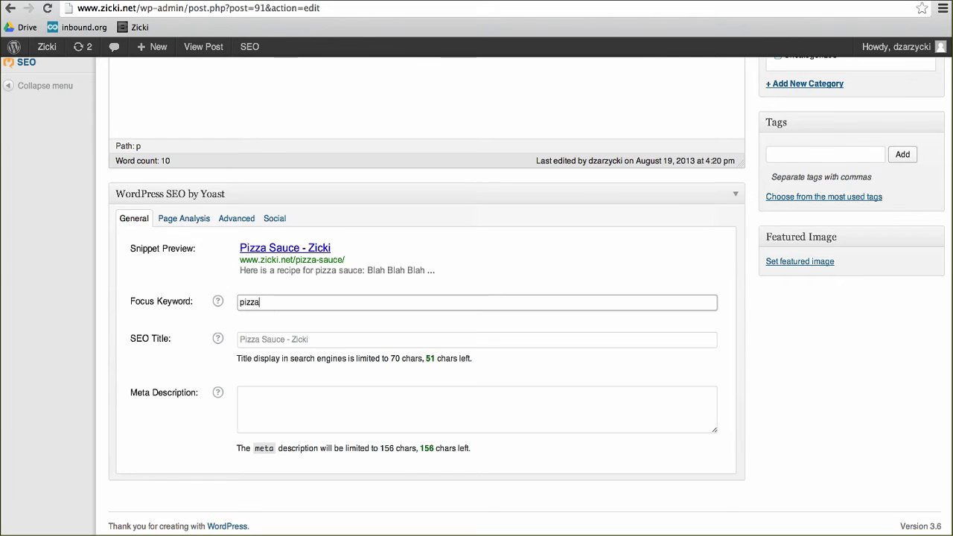
text( sauce)
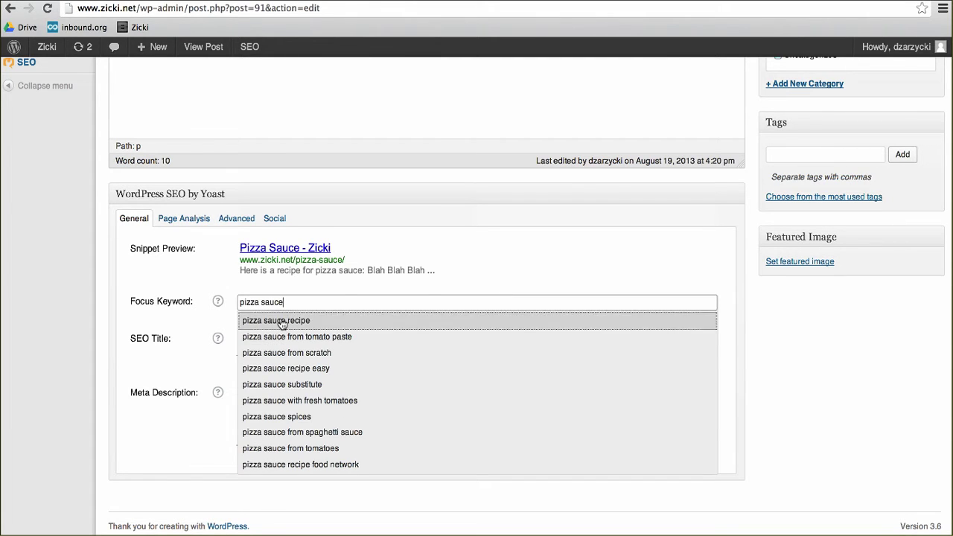
click(282, 321)
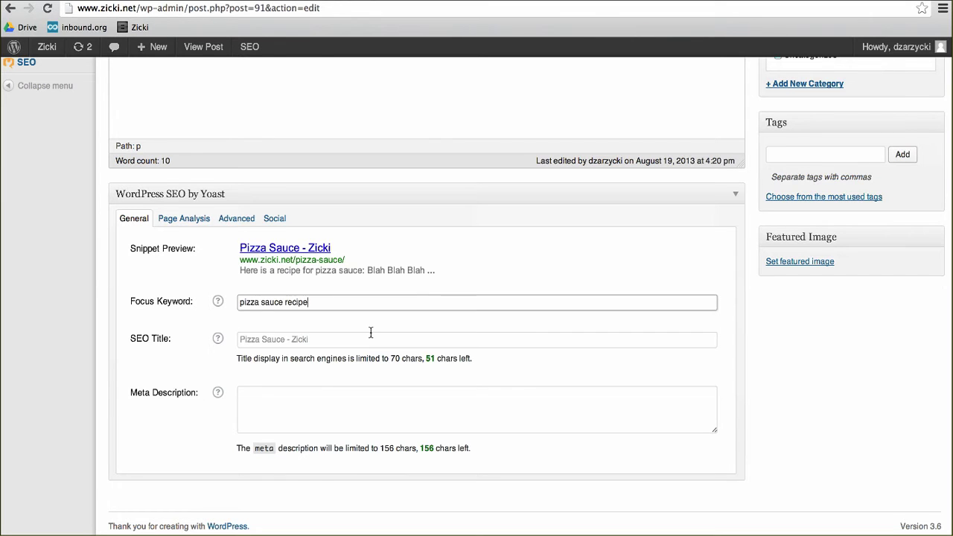
click(200, 221)
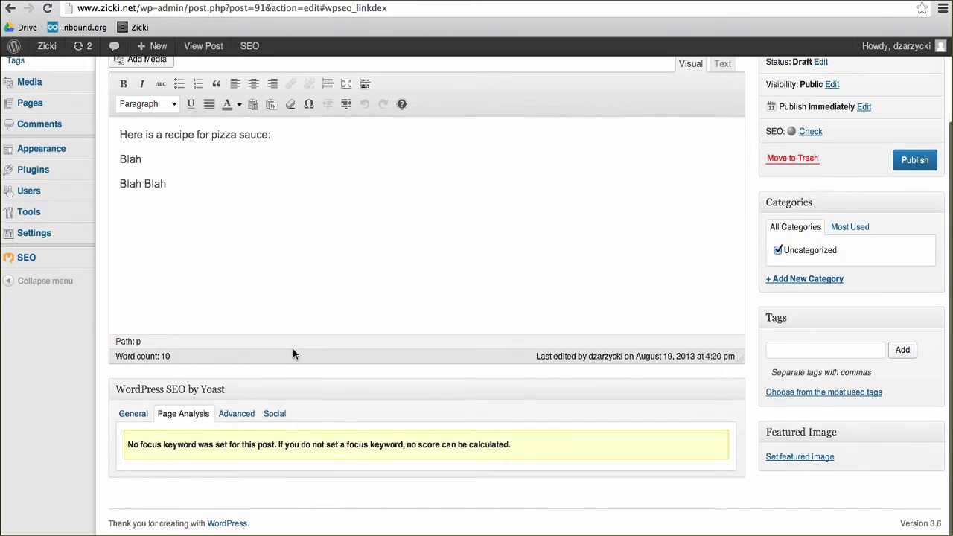
Save the Pizza Sauce draft with its focus keyword and set the meta description to "pizza sauce recipe".
scroll(292, 349, up, 3)
click(789, 138)
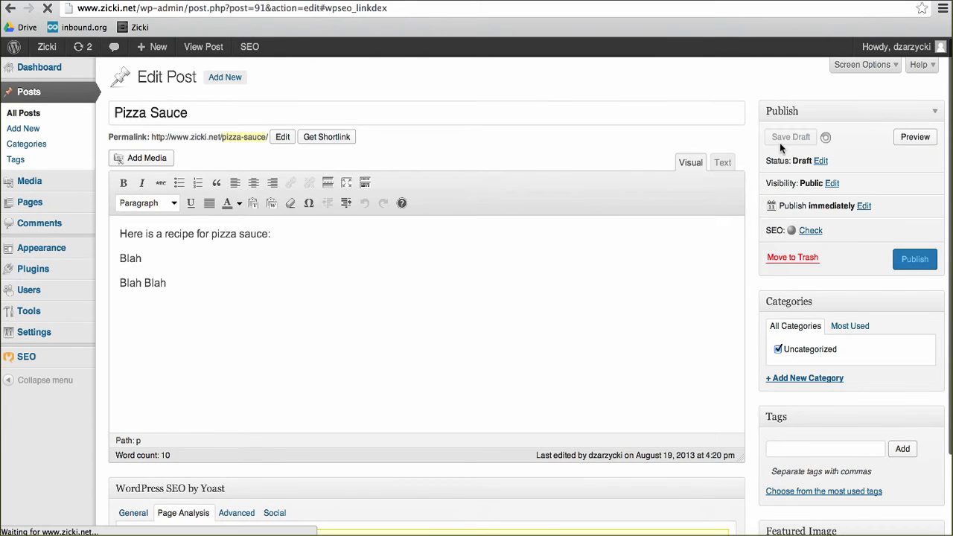
scroll(758, 175, down, 5)
scroll(757, 174, down, 3)
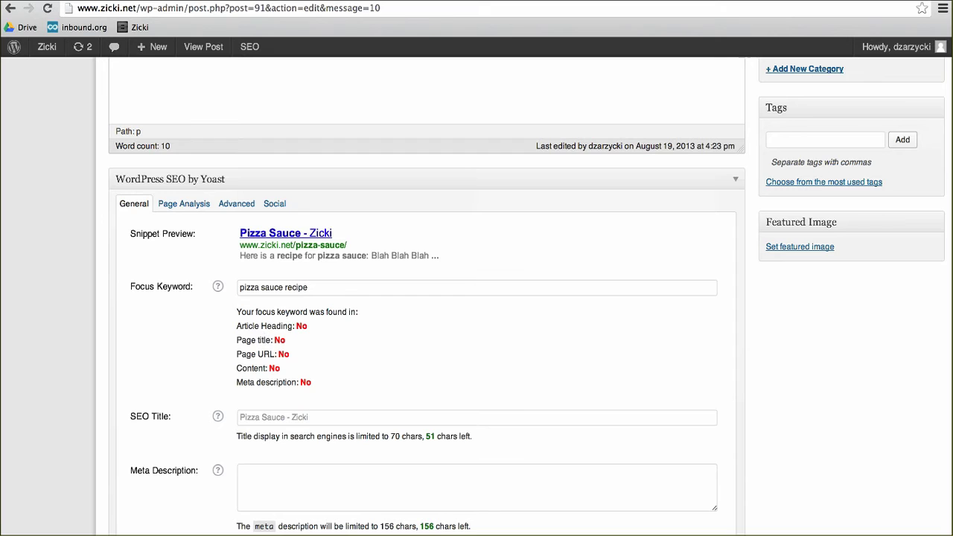
click(322, 479)
text(pizzq)
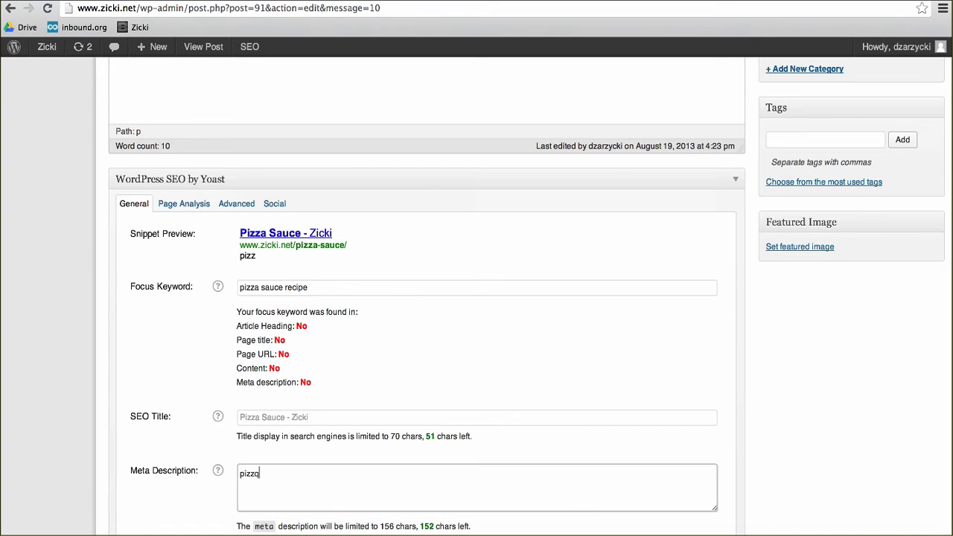
key(BackSpace)
text(a sauce recipe)
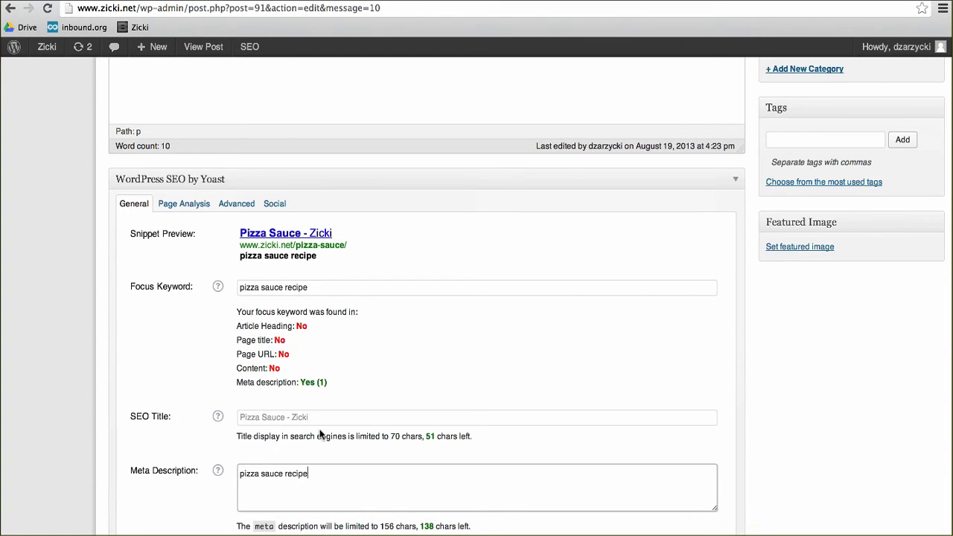
Review the Pizza Sauce post's page analysis for body length, meta description, title, image, URL and link checks.
scroll(319, 429, down, 2)
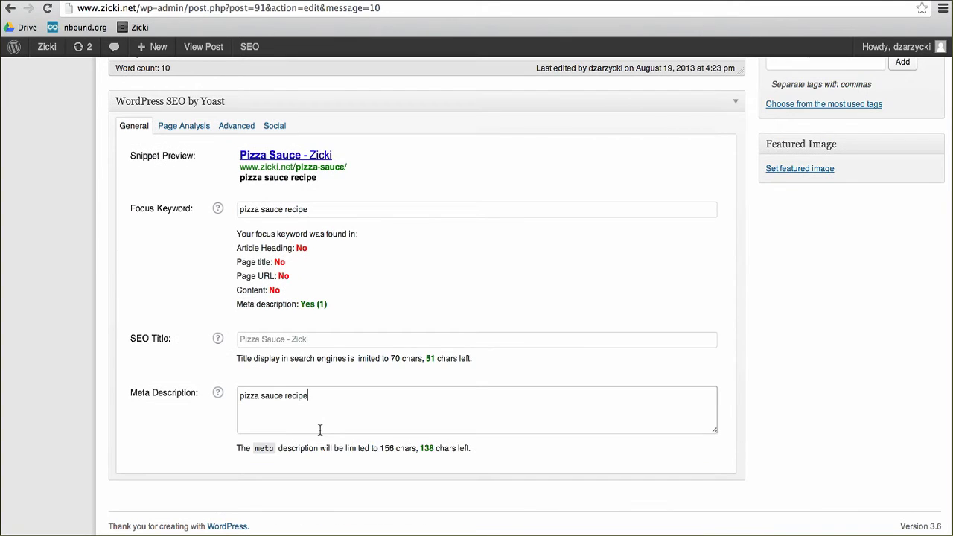
click(176, 128)
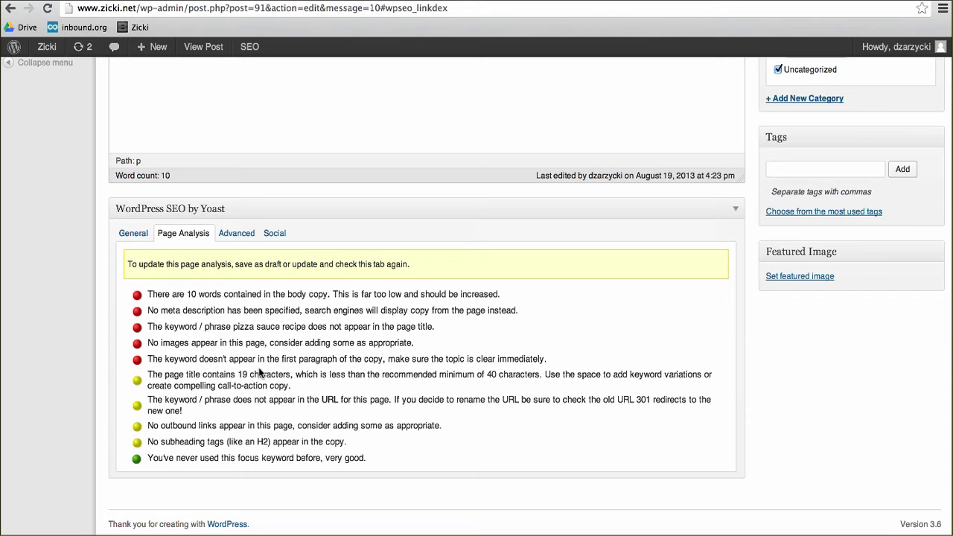
scroll(226, 284, up, 1)
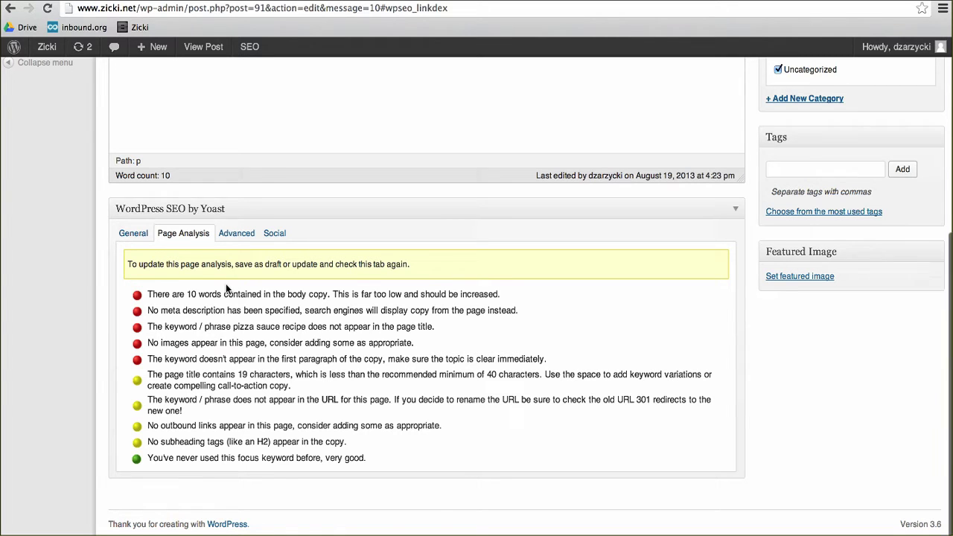
Deactivate the WordPress SEO plugin and activate SEO Ultimate in the installed plugins list.
scroll(225, 284, up, 5)
mouse_move(24, 332)
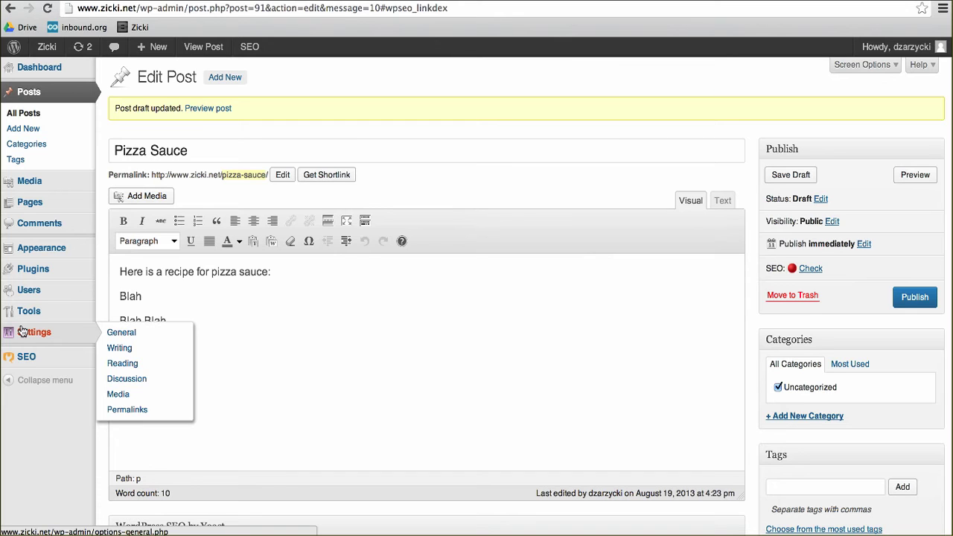
click(43, 273)
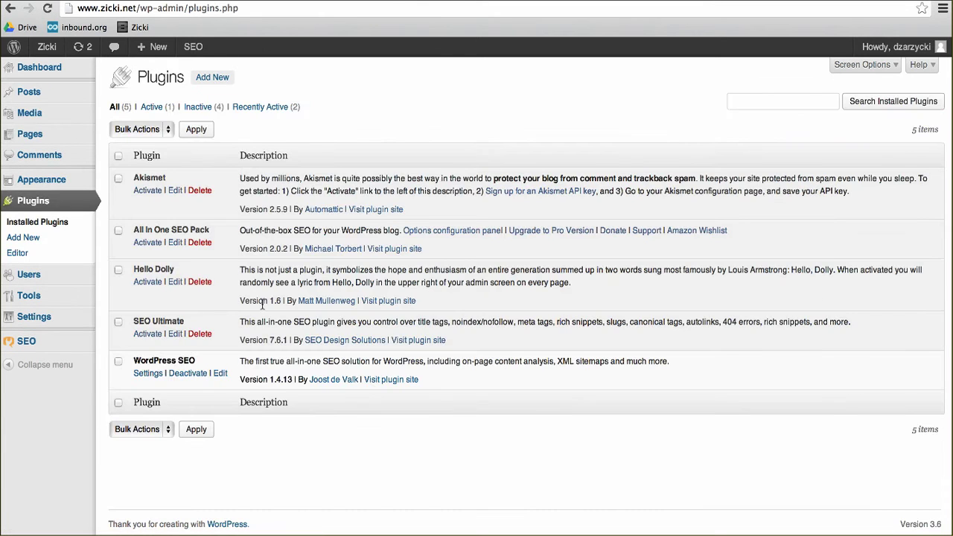
click(178, 375)
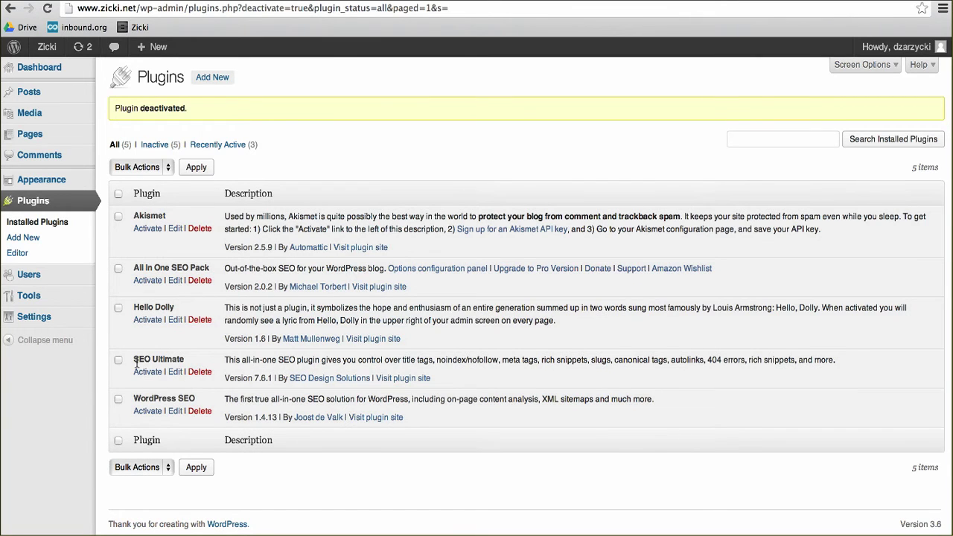
click(141, 373)
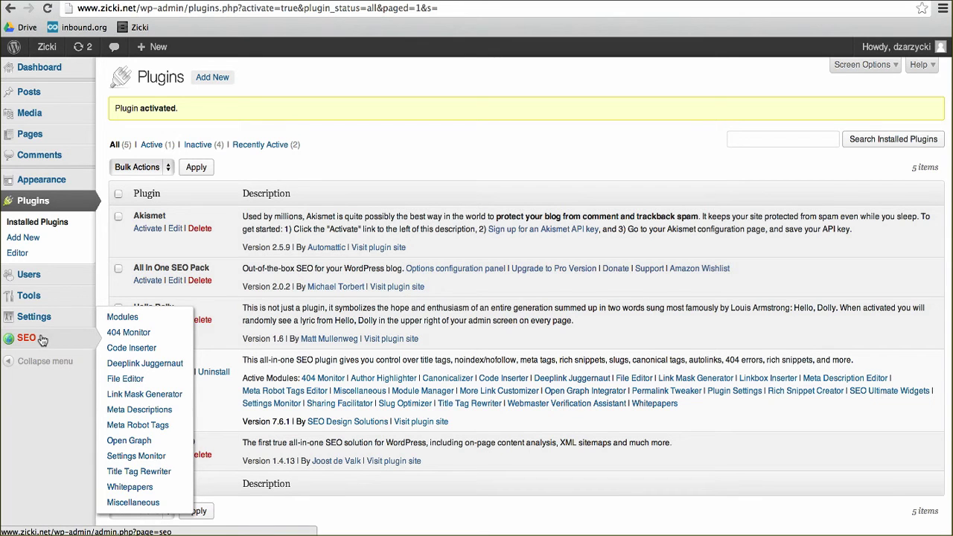
Open SEO Ultimate's Module Manager and look through its list of enabled and disabled modules.
click(43, 340)
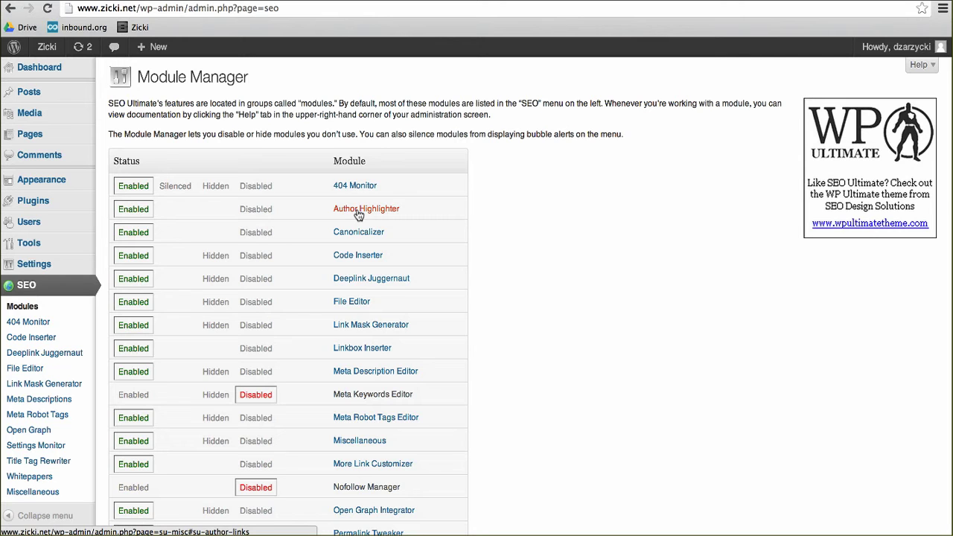
scroll(358, 214, down, 5)
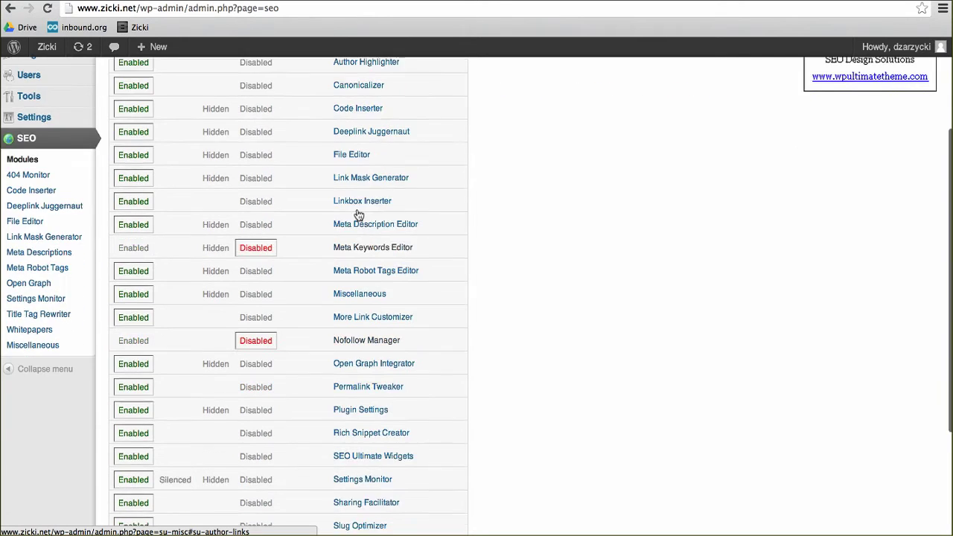
scroll(358, 215, up, 5)
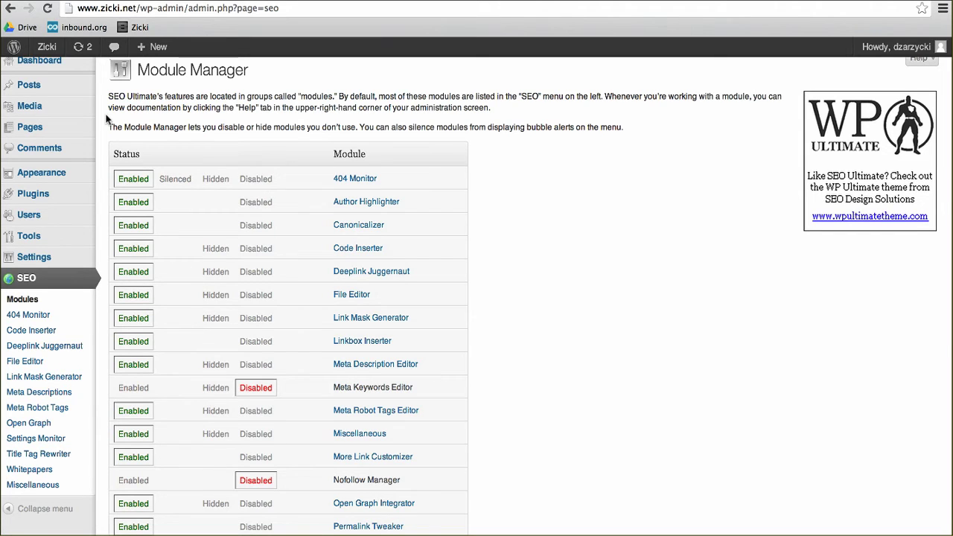
scroll(112, 223, up, 1)
Start a new post and set its search result type to Review in the SEO settings.
click(54, 96)
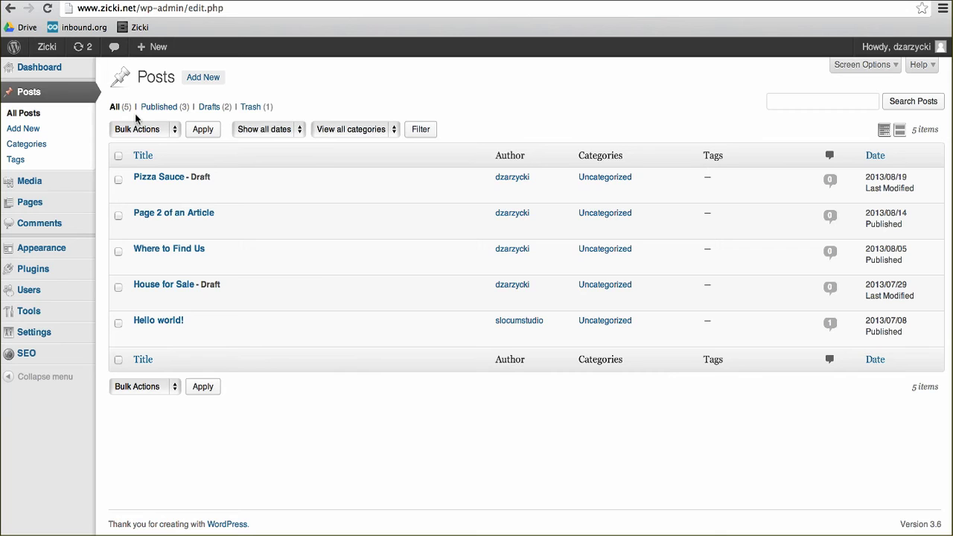
click(193, 79)
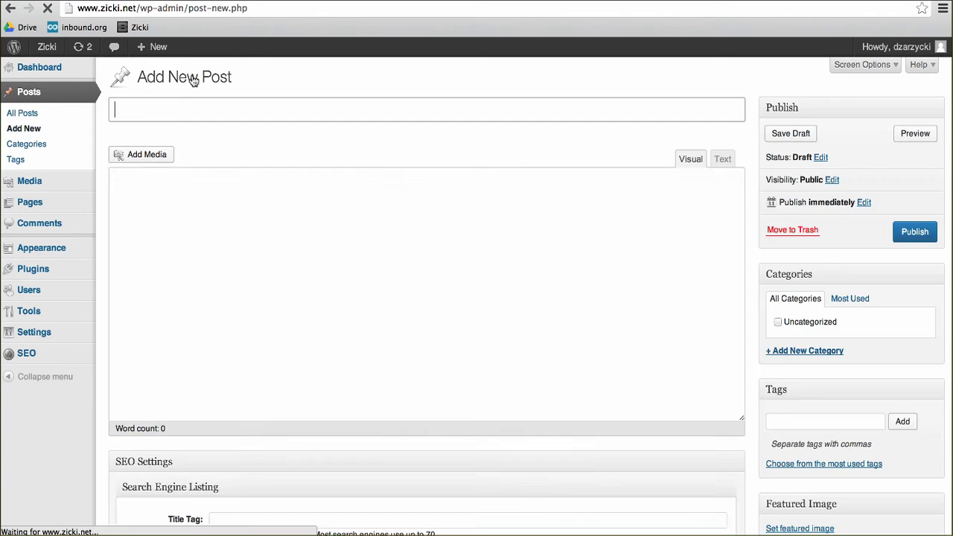
scroll(459, 414, down, 5)
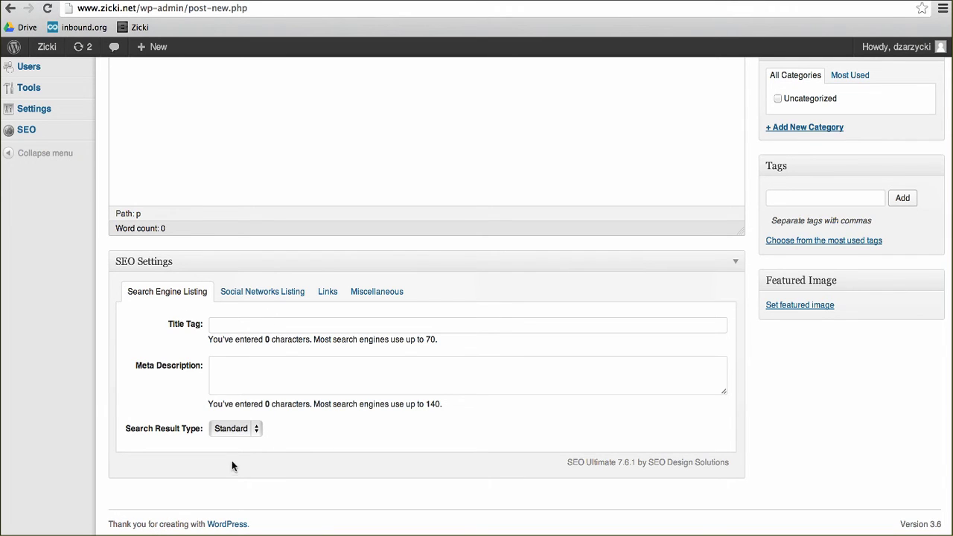
click(250, 430)
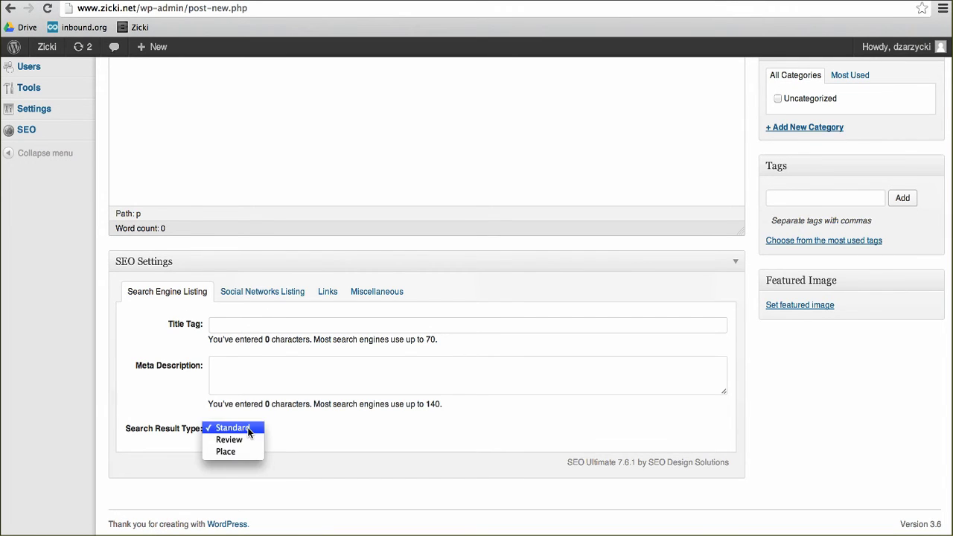
click(244, 436)
scroll(361, 432, down, 3)
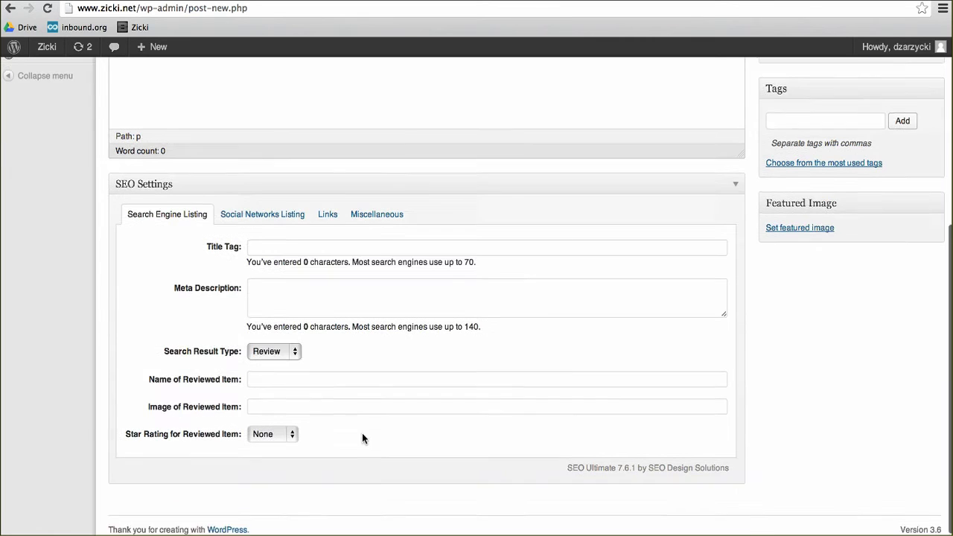
Name the reviewed item "Pizza Sauce" and give it a rating of 4 stars.
click(264, 373)
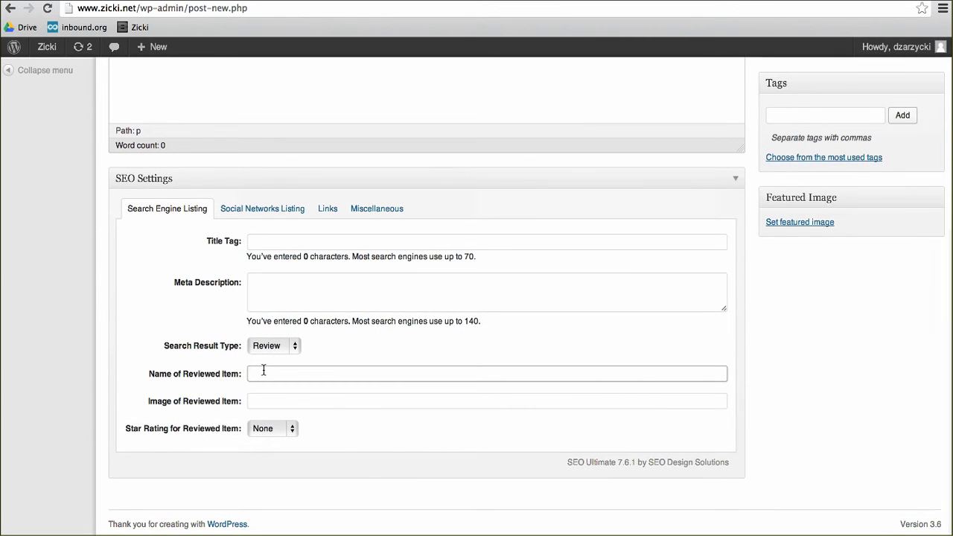
text(Pizza Sauce)
click(282, 430)
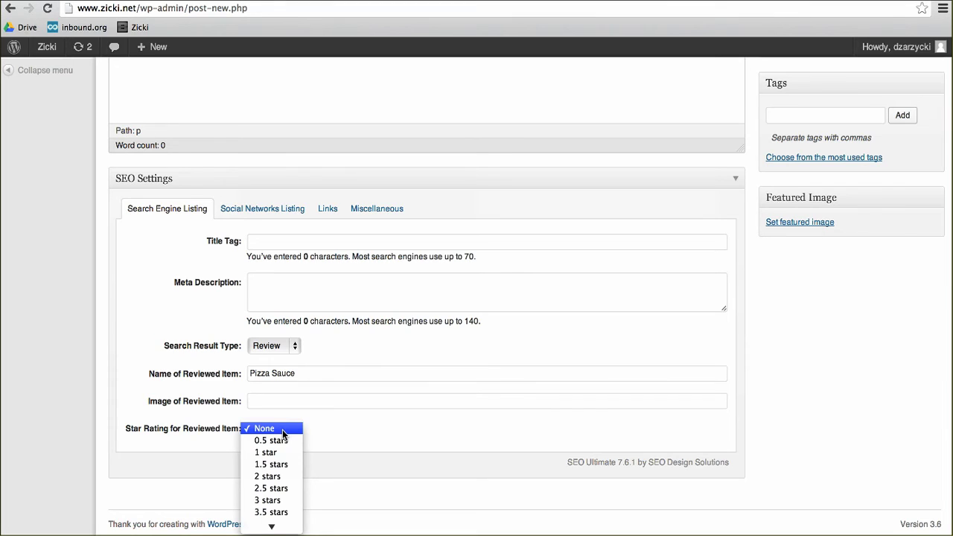
mouse_move(280, 525)
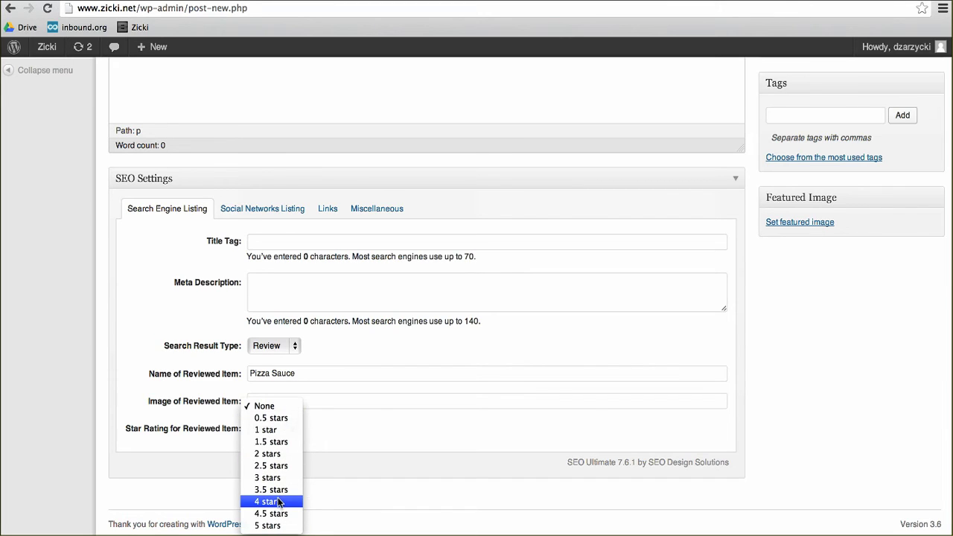
click(280, 501)
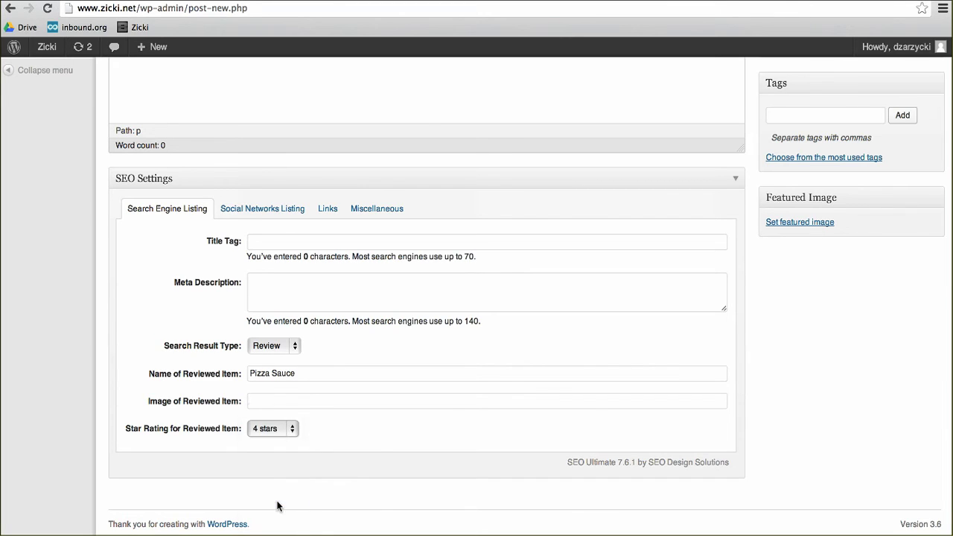
click(259, 405)
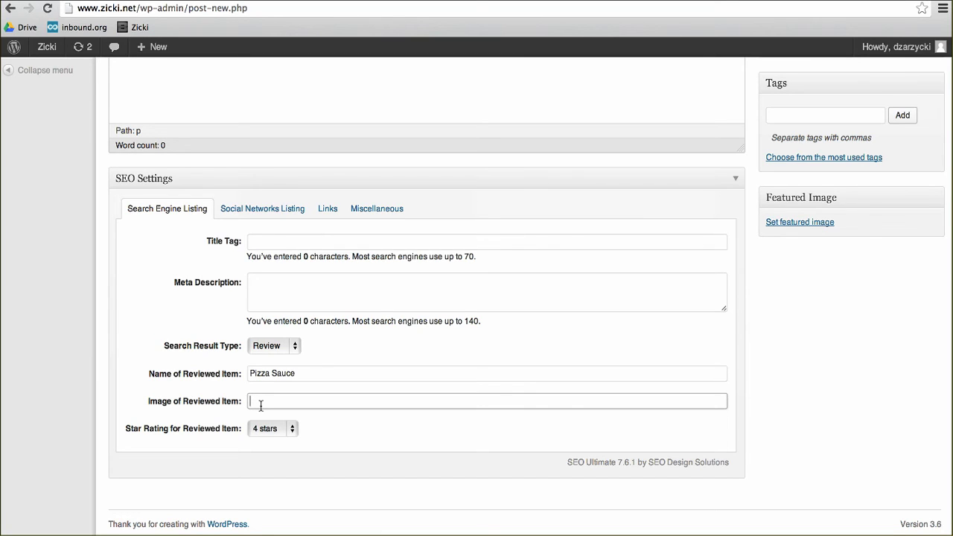
View the new post's Social Networks Listing, Links and Miscellaneous SEO settings.
click(286, 208)
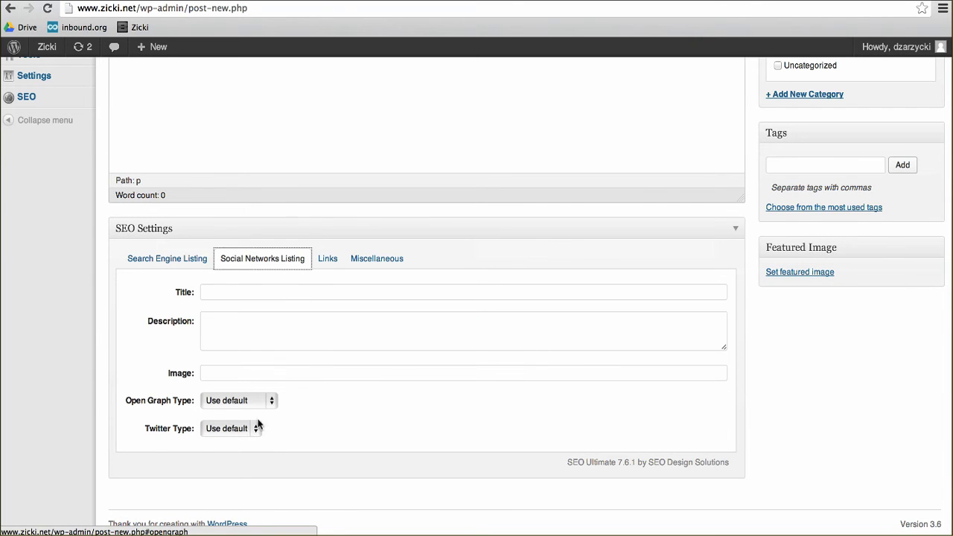
click(331, 262)
click(375, 321)
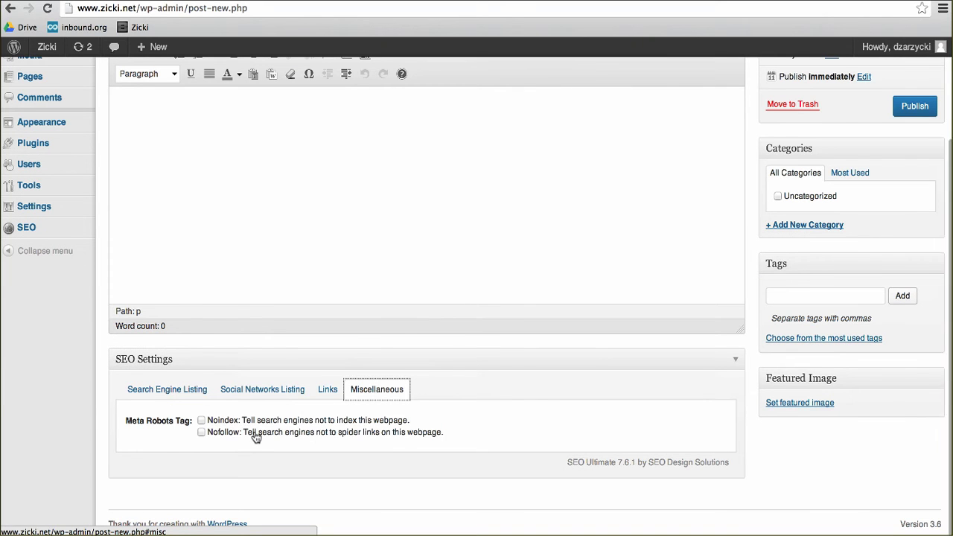
Change the post's search result type to Place in its search engine listing, and reopen the Social Networks Listing settings.
click(161, 393)
scroll(159, 396, down, 2)
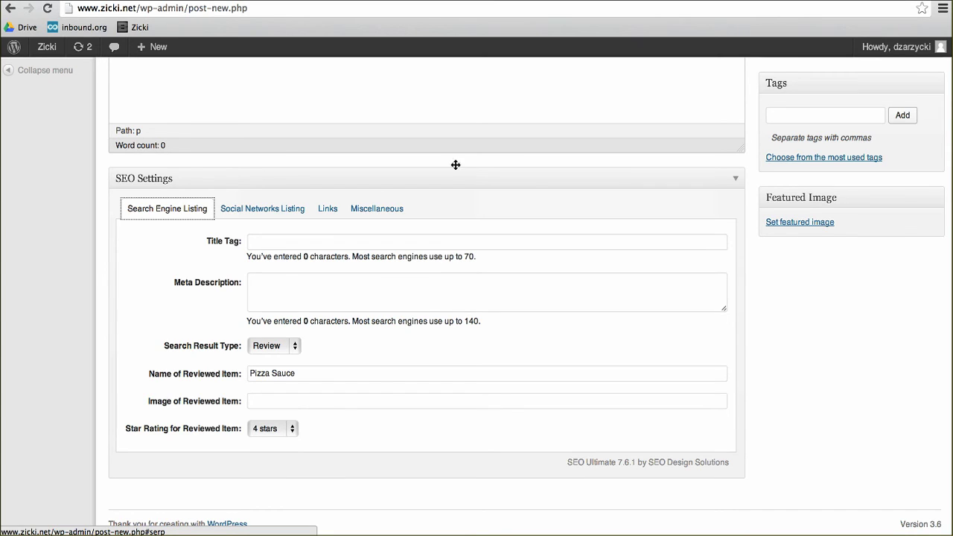
click(280, 347)
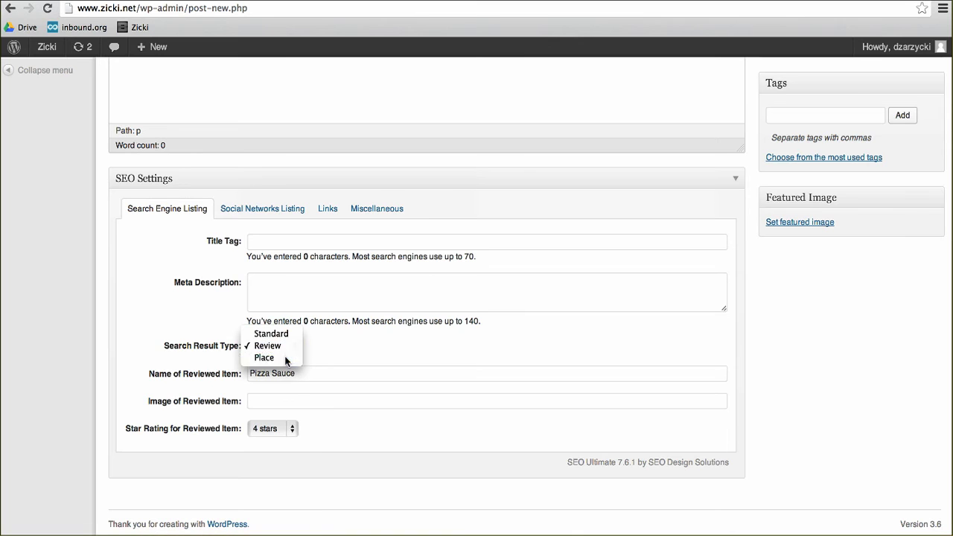
click(285, 358)
scroll(361, 471, down, 2)
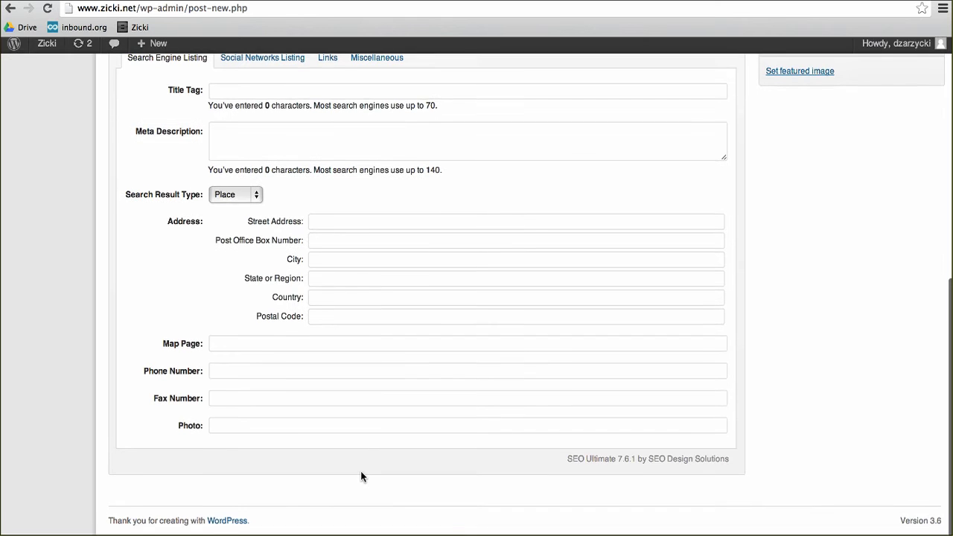
scroll(360, 471, up, 4)
click(257, 342)
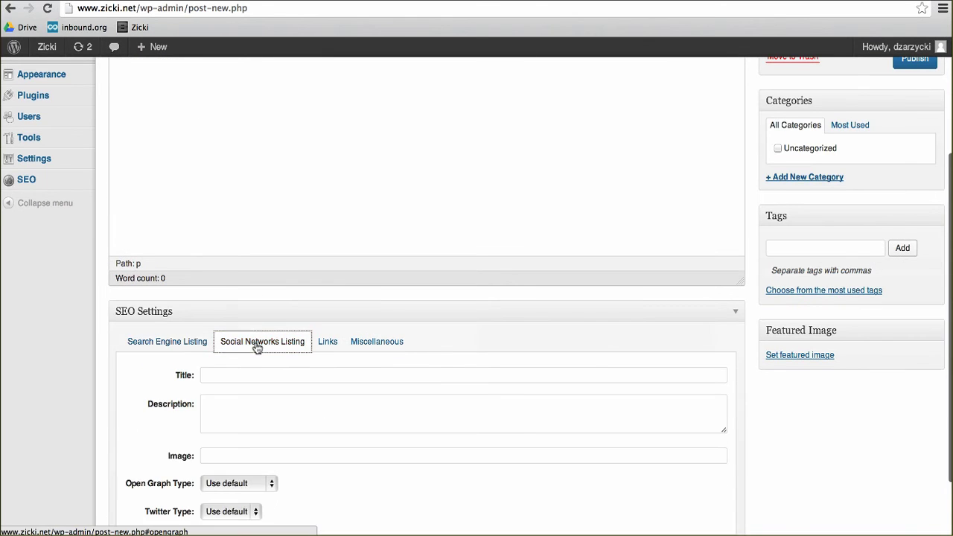